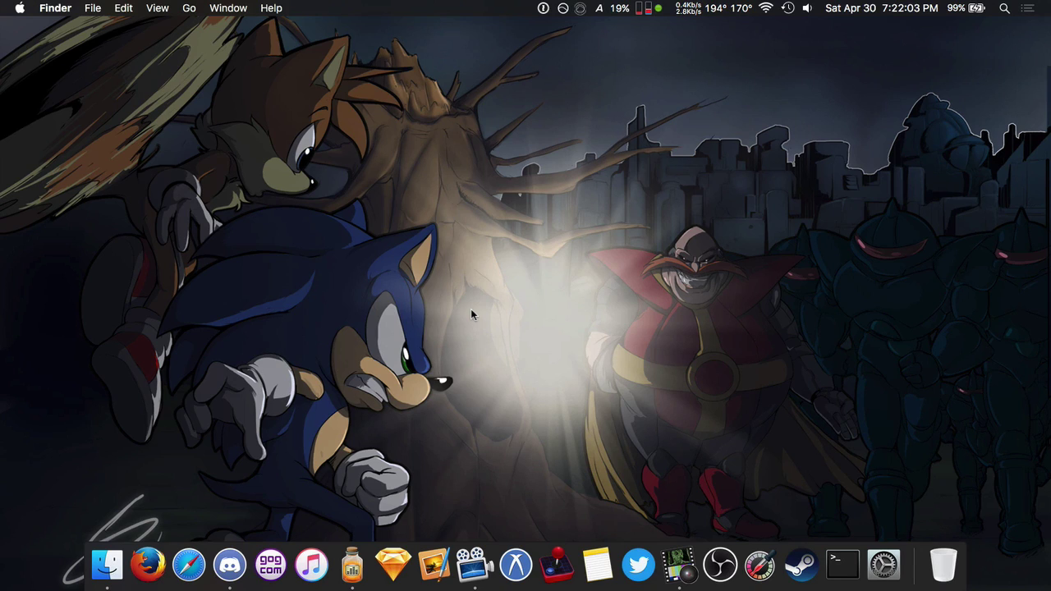
Launch Loopback, add a new virtual device, then delete that Loopback Audio device
key("F4")
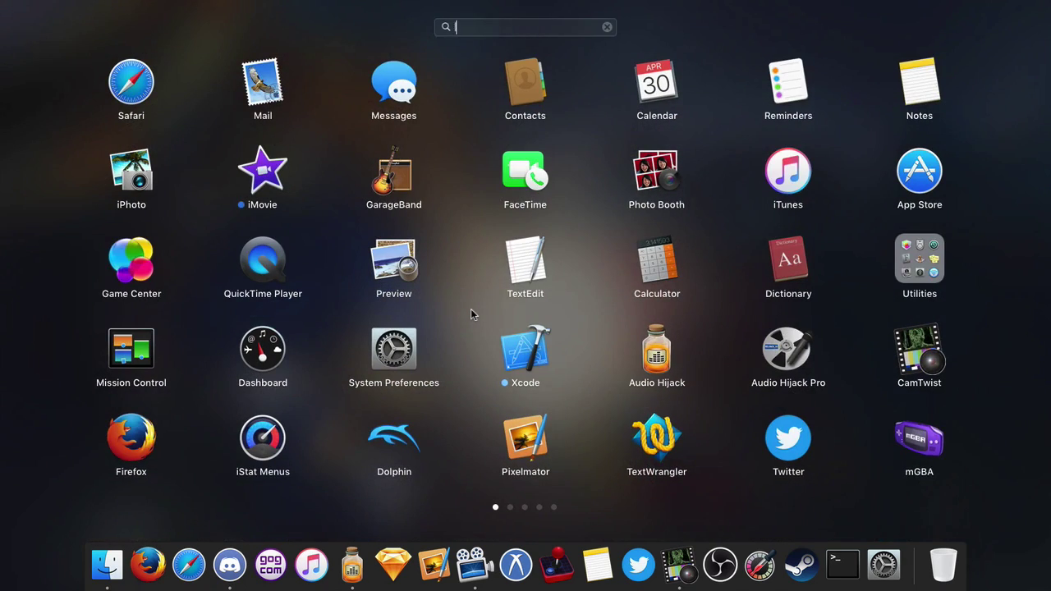
type("loop")
key("Return")
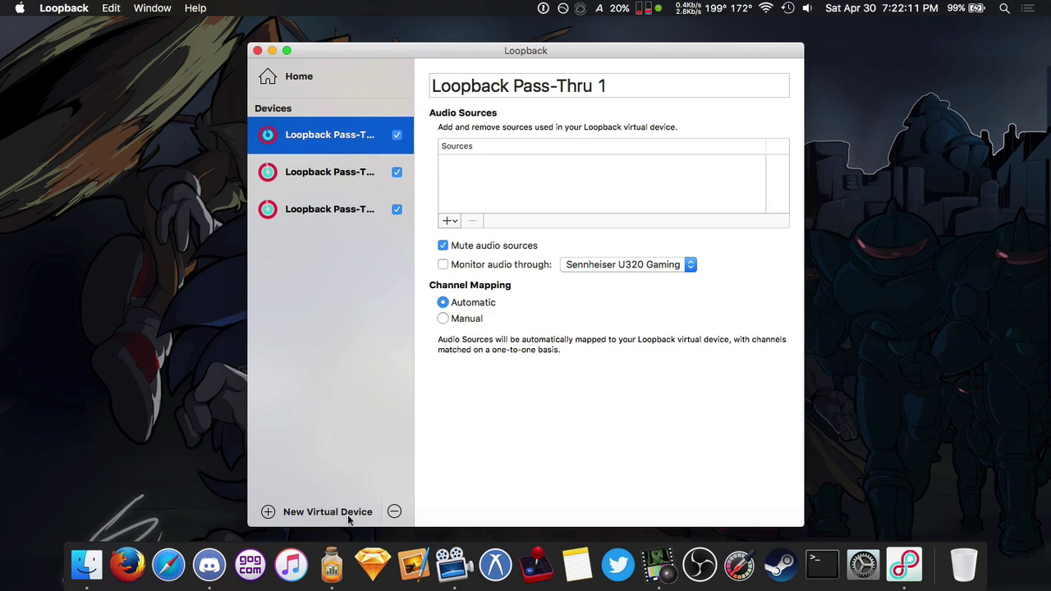
left_click(269, 512)
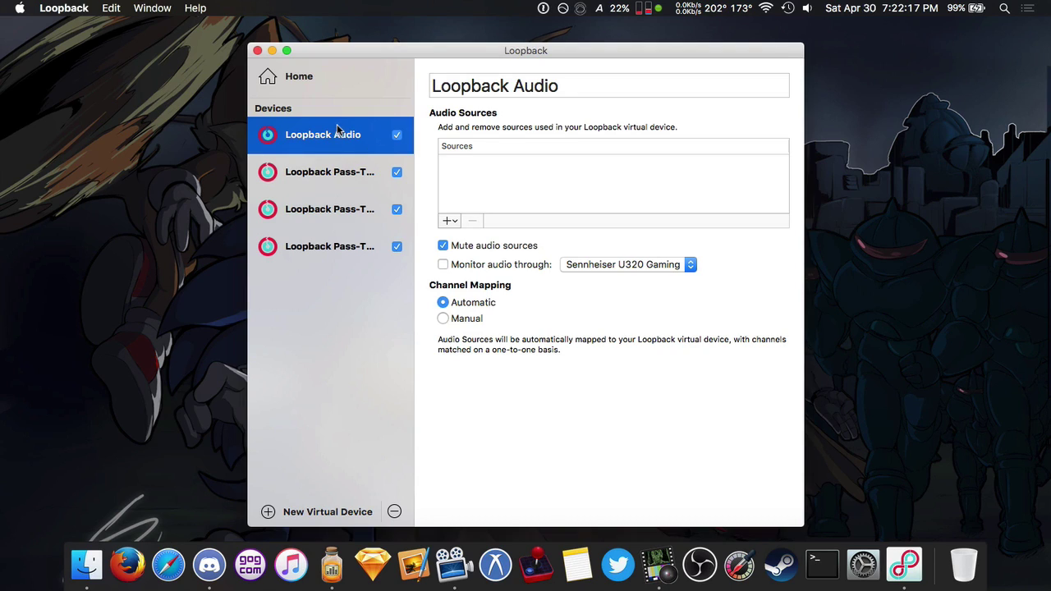
left_click(394, 511)
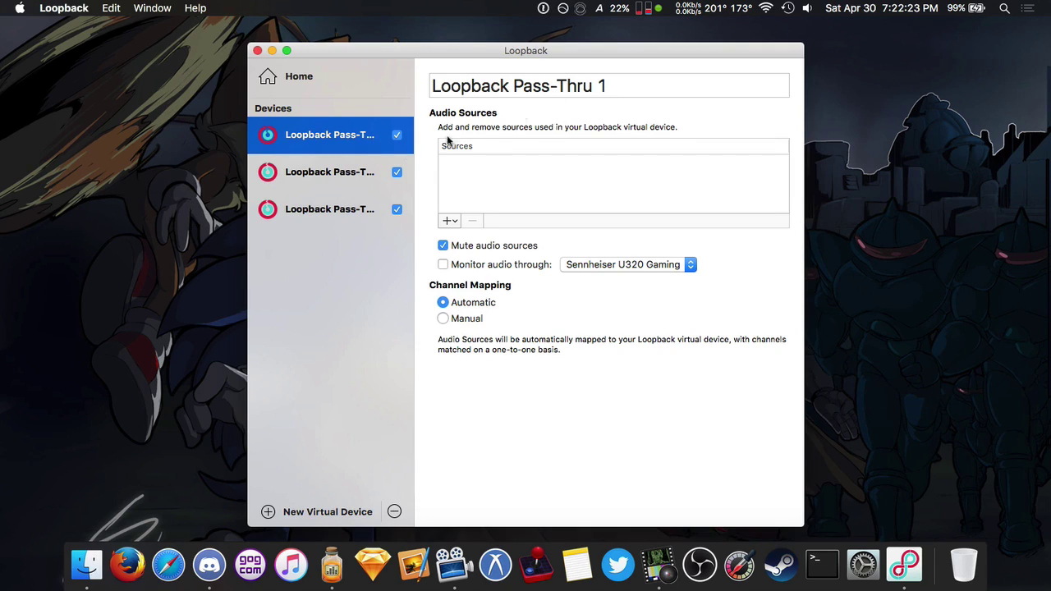
Review the three Pass-Thru devices, leaving them unchanged, and quit Loopback
left_click(329, 174)
left_click(337, 213)
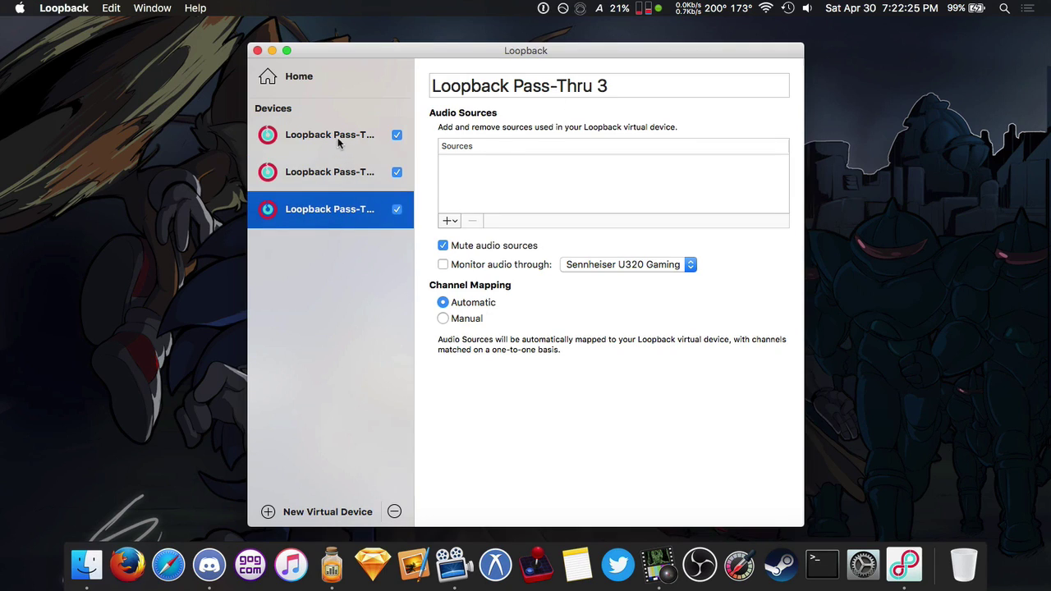
left_click(336, 137)
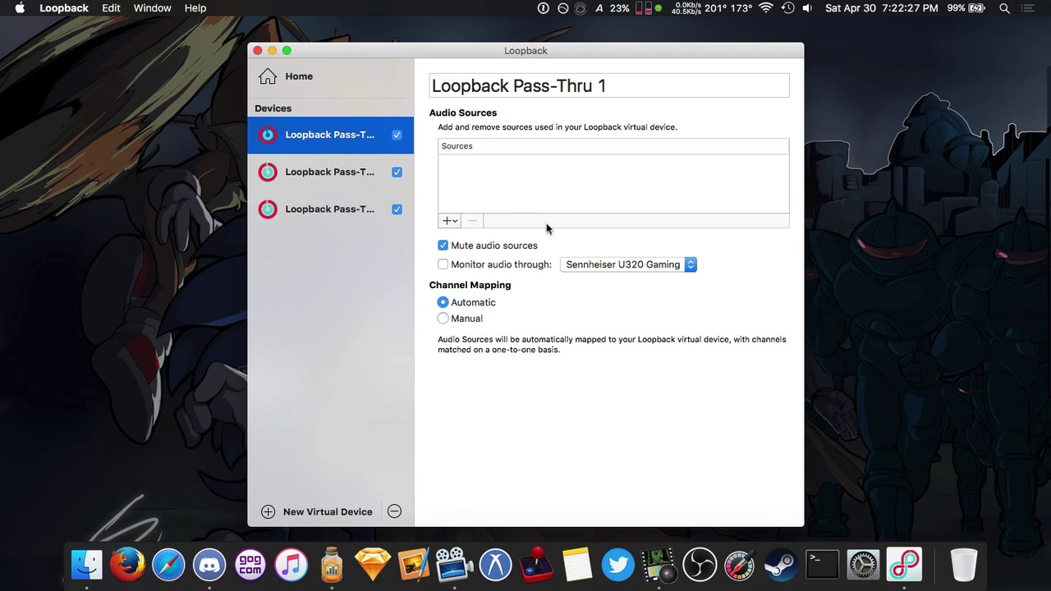
key("super+q")
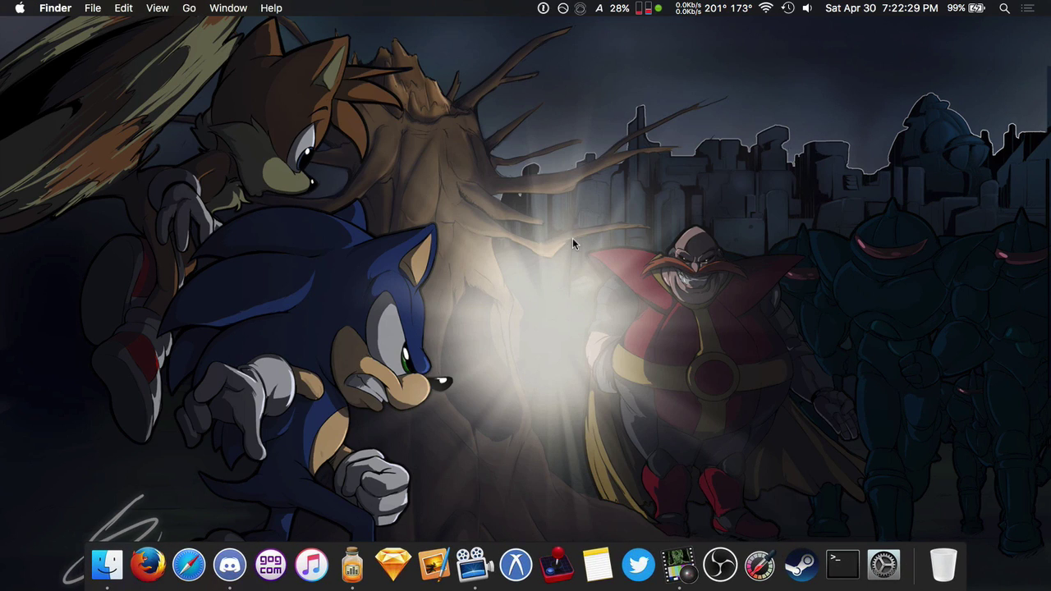
Bring up Audio Hijack's saved-sessions browser from the Dock and start a new session
left_click(353, 568)
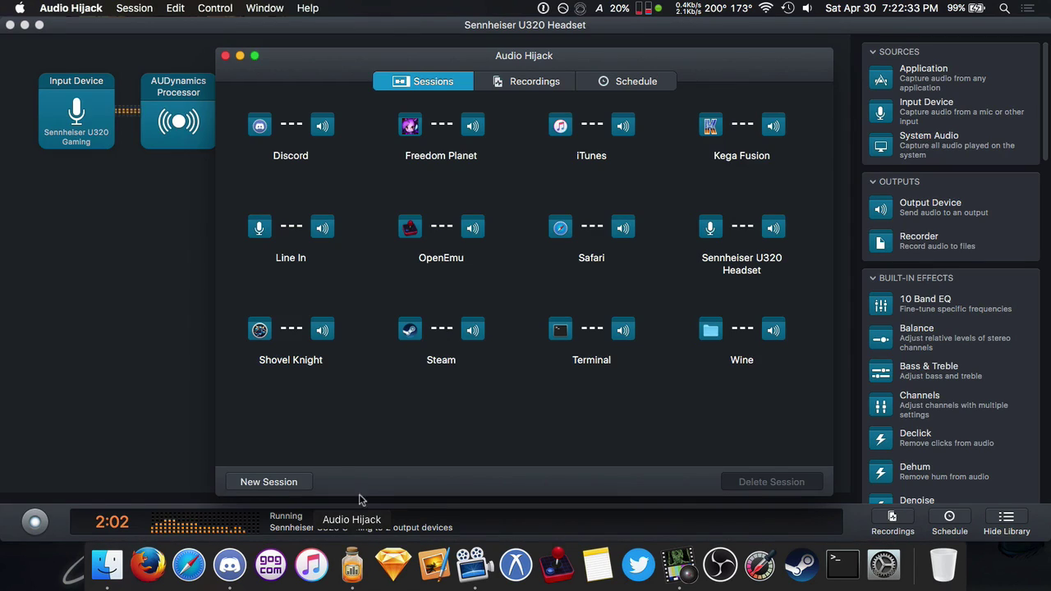
left_click(150, 361)
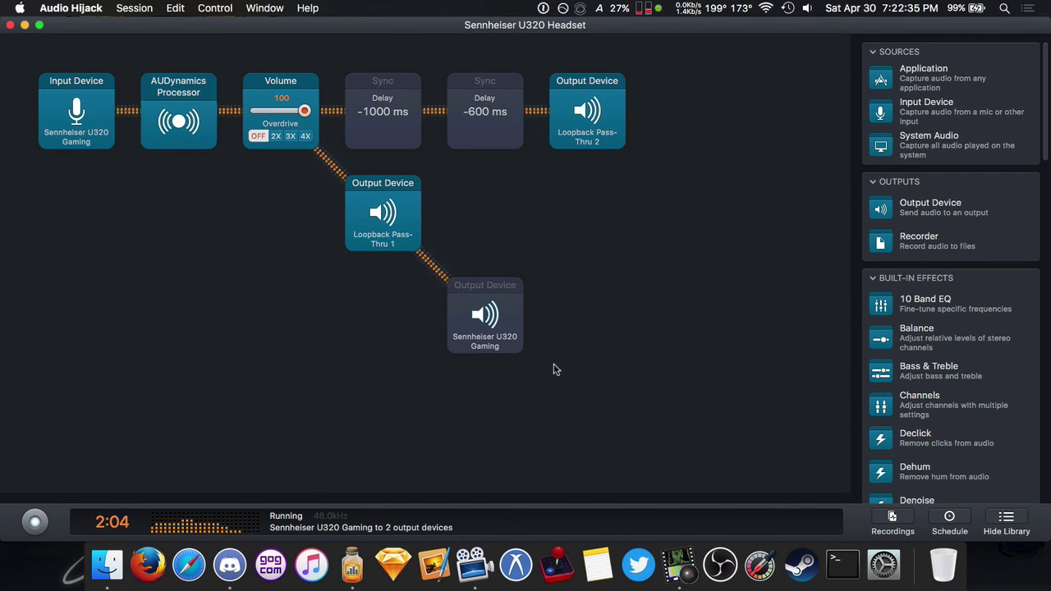
key("super+0")
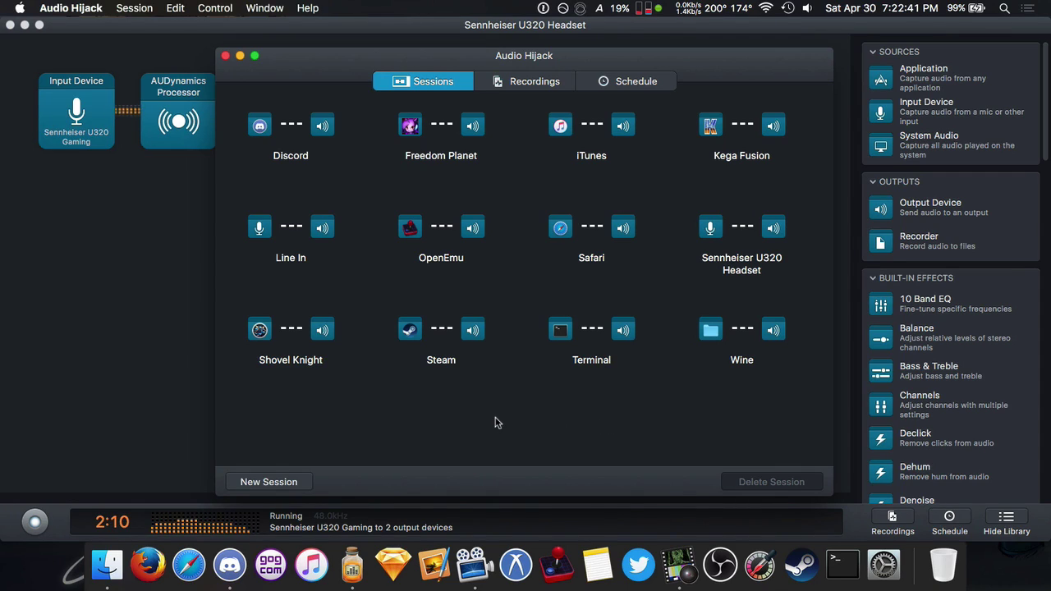
left_click(282, 482)
Create a New Blank Session and zoom its window to fill the screen
double_click(333, 158)
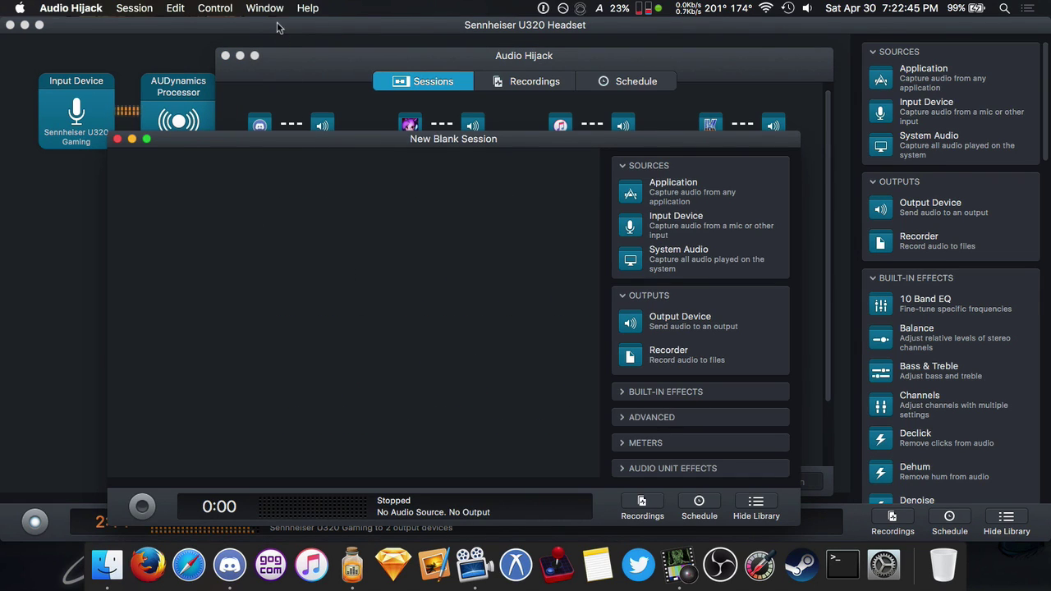
left_click(264, 8)
left_click(286, 57)
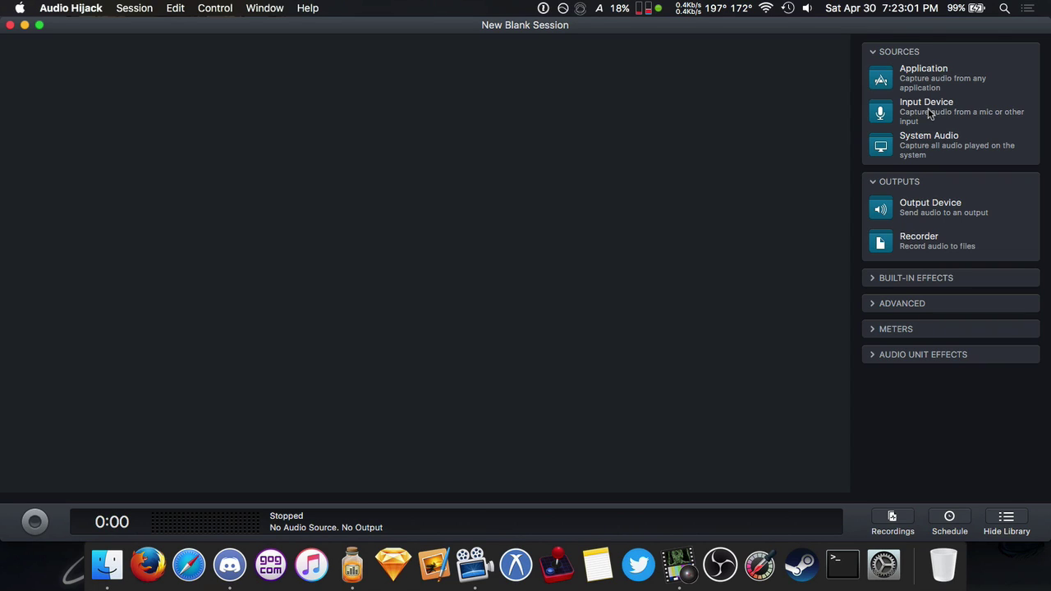
Add an Input Device source set to Sennheiser U320 Gaming
left_click_drag(923, 108, 174, 89)
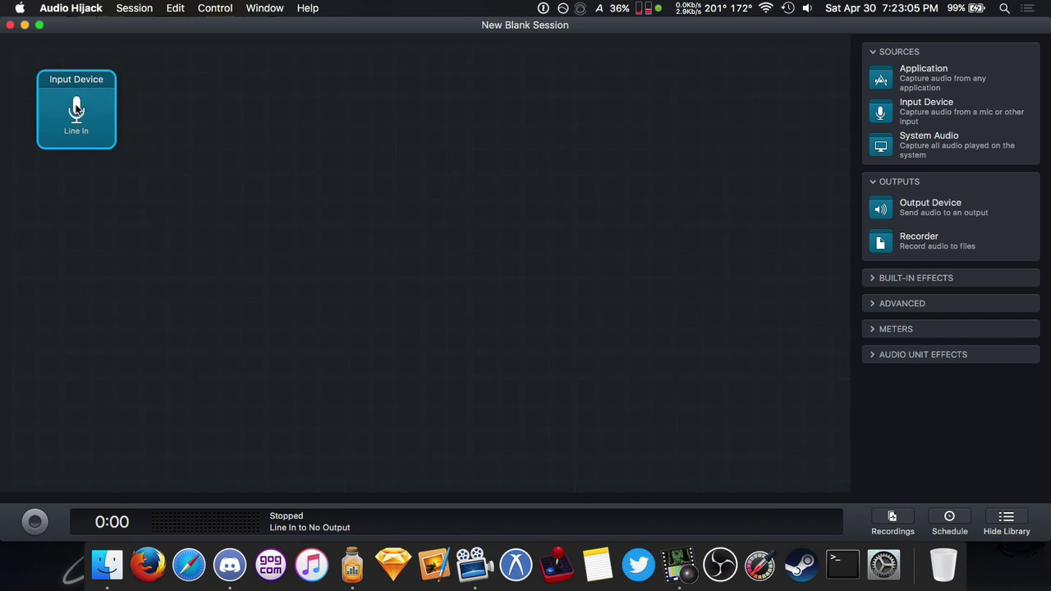
left_click(105, 213)
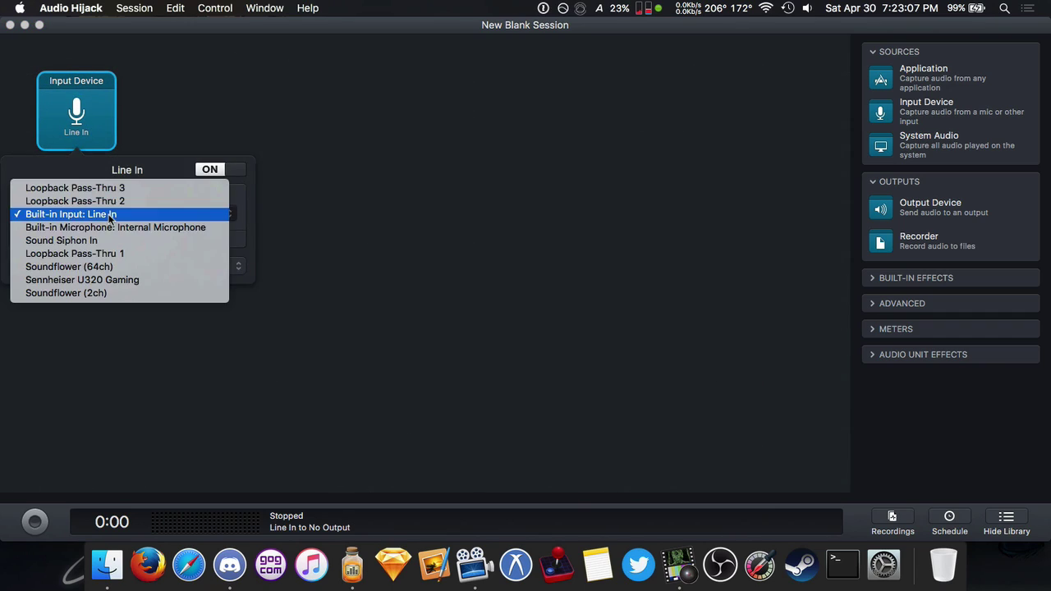
left_click(92, 280)
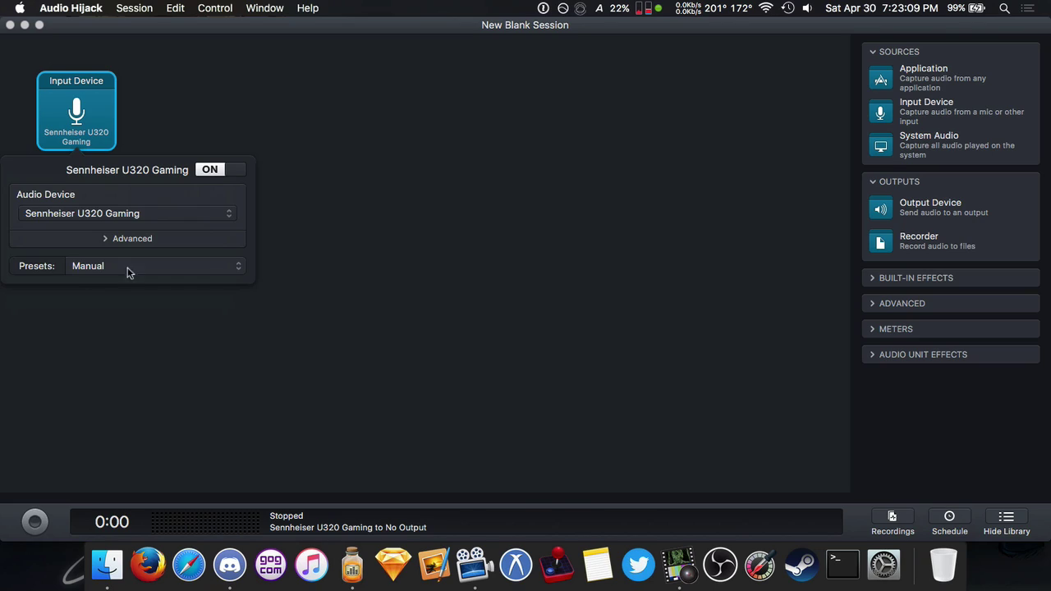
left_click(243, 187)
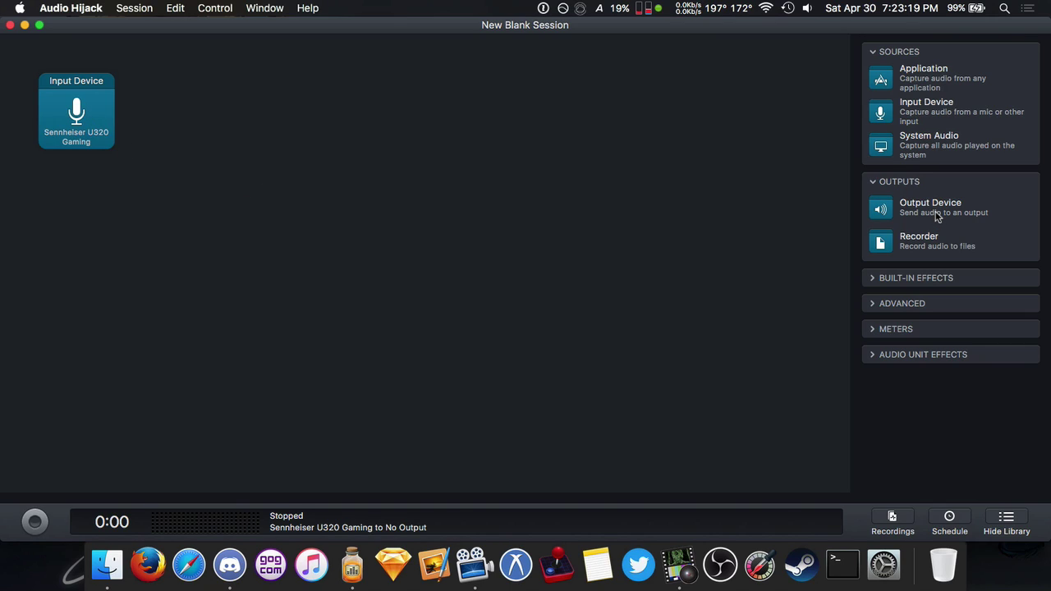
Add an Output Device after the input, set to Loopback Pass-Thru 1
left_click_drag(936, 215, 187, 114)
left_click(186, 127)
left_click(194, 217)
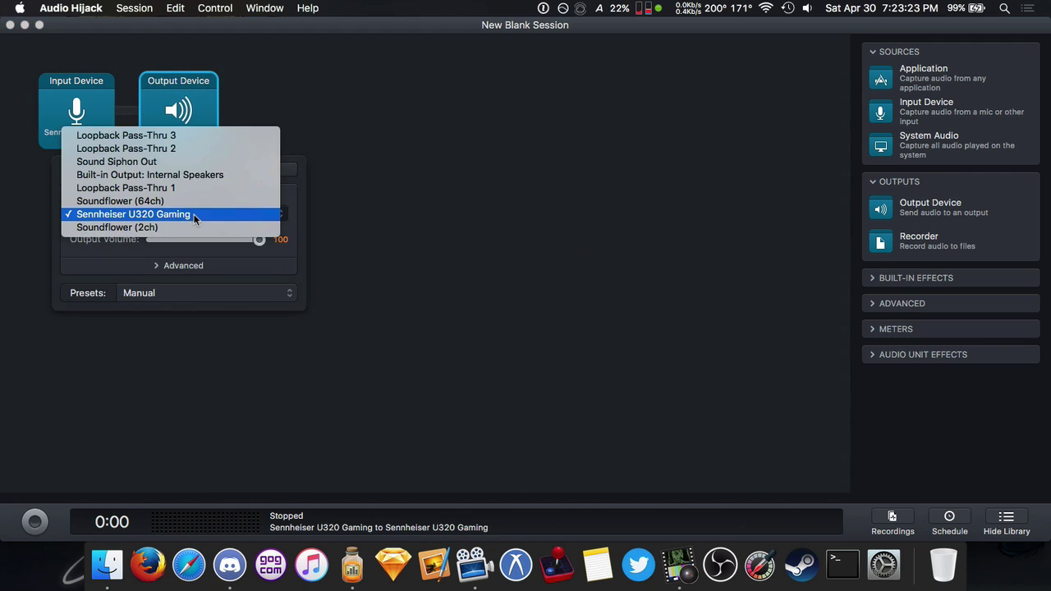
left_click(151, 185)
left_click(445, 172)
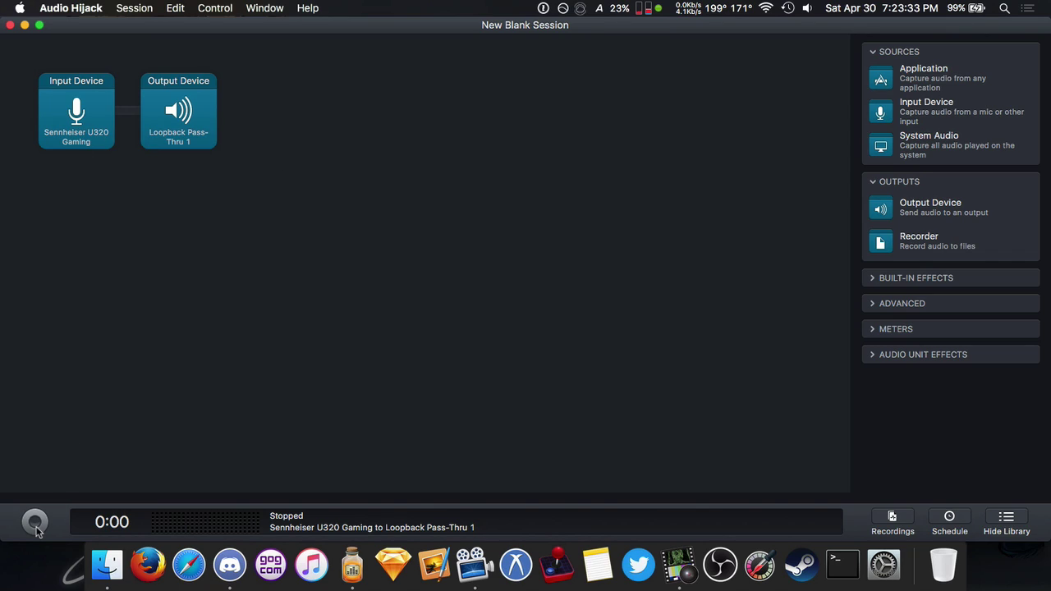
Leave the session stopped and switch to the running Sennheiser U320 Headset session
left_click(215, 9)
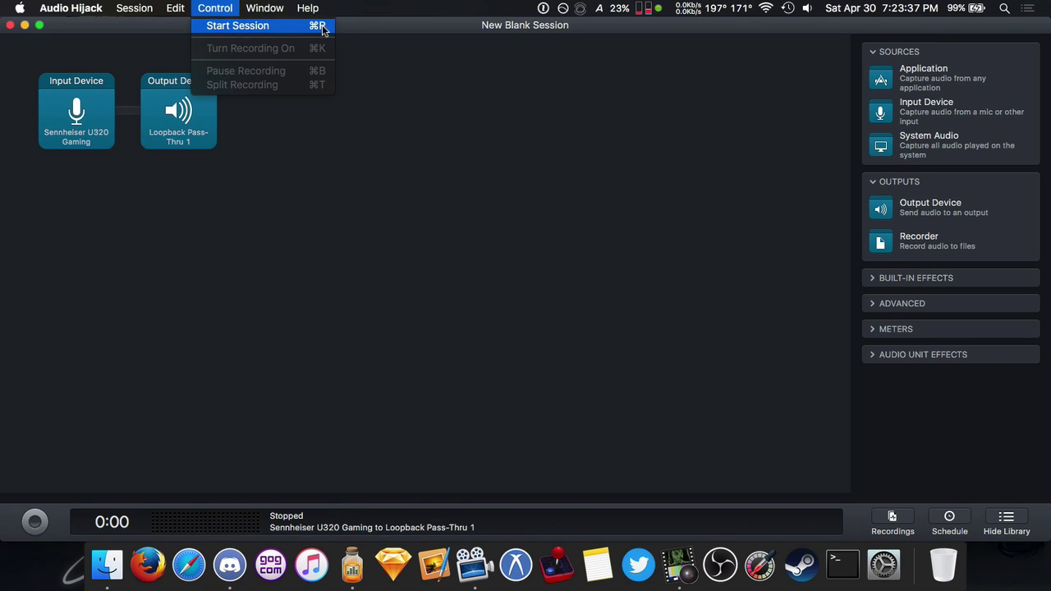
left_click(242, 240)
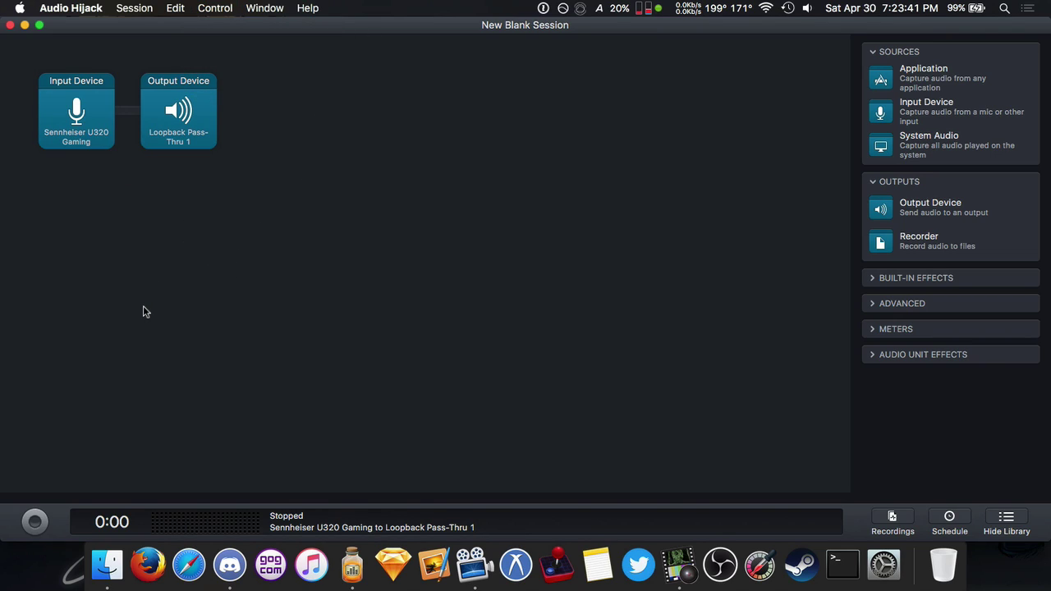
key("super+grave")
key("super+grave")
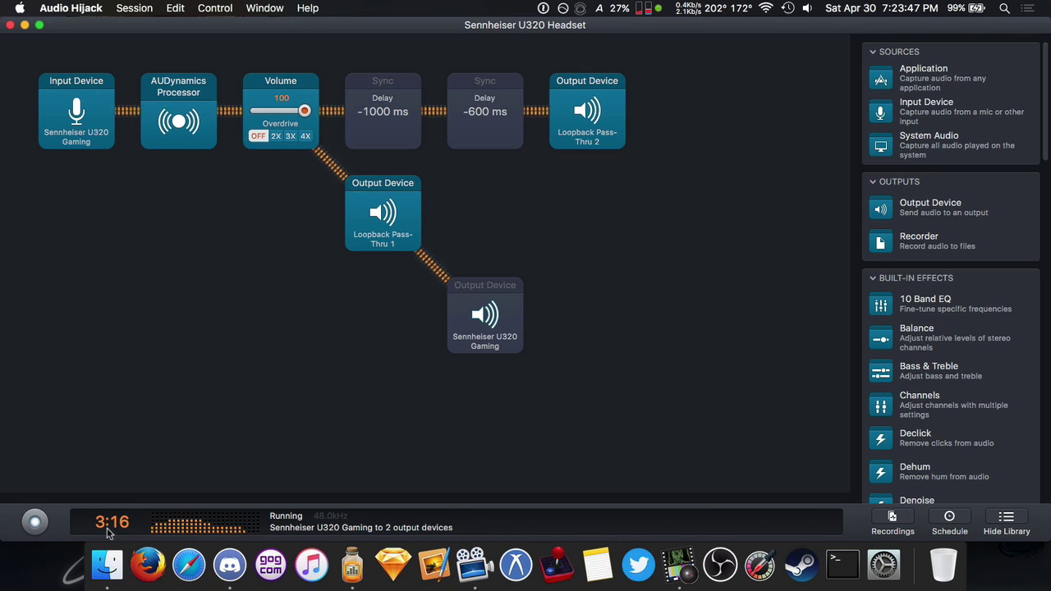
Switch windows with Cmd+` back to the stopped New Blank Session
key("super+grave")
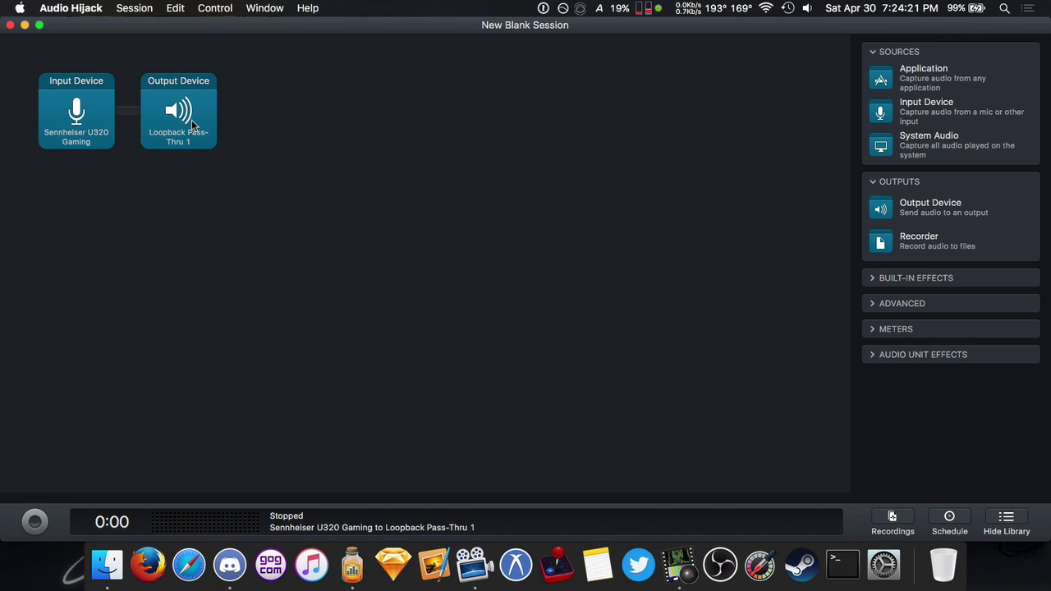
Shift the output right and insert a Volume effect between input and output
left_click_drag(191, 123, 320, 123)
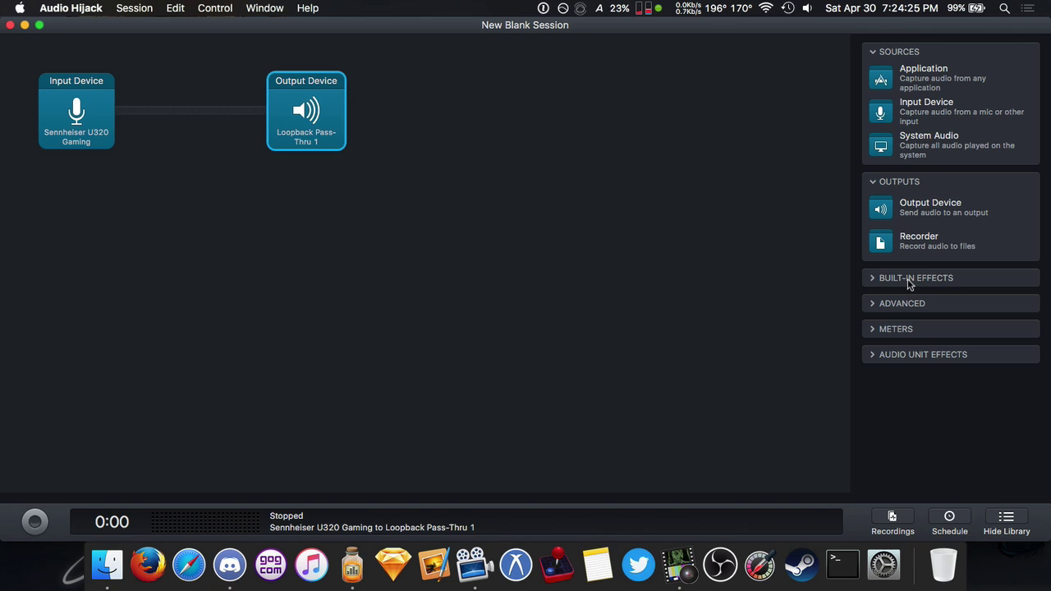
left_click(884, 277)
scroll(917, 255, "down", 2)
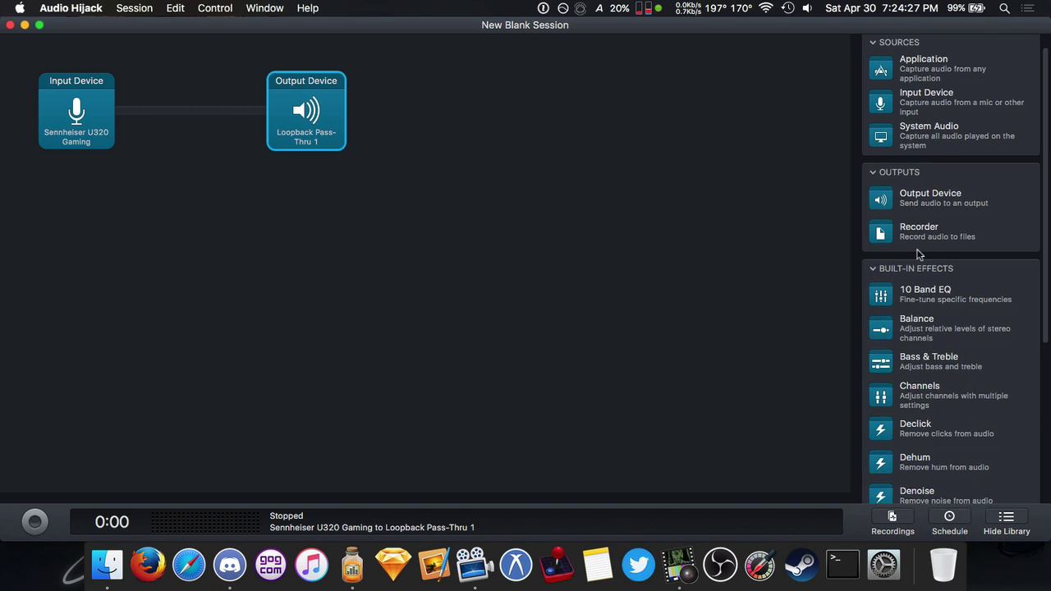
scroll(917, 254, "down", 5)
left_click_drag(937, 399, 164, 86)
left_click_drag(288, 107, 261, 106)
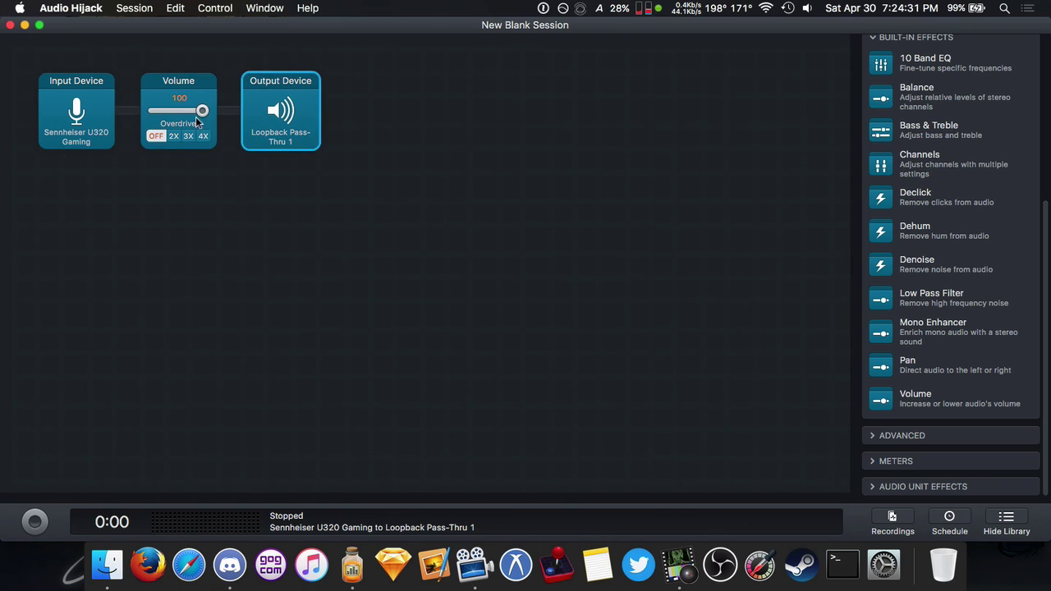
Bring the Pass-Thru 1 output volume near maximum and set the mic Volume to 100
left_click(294, 127)
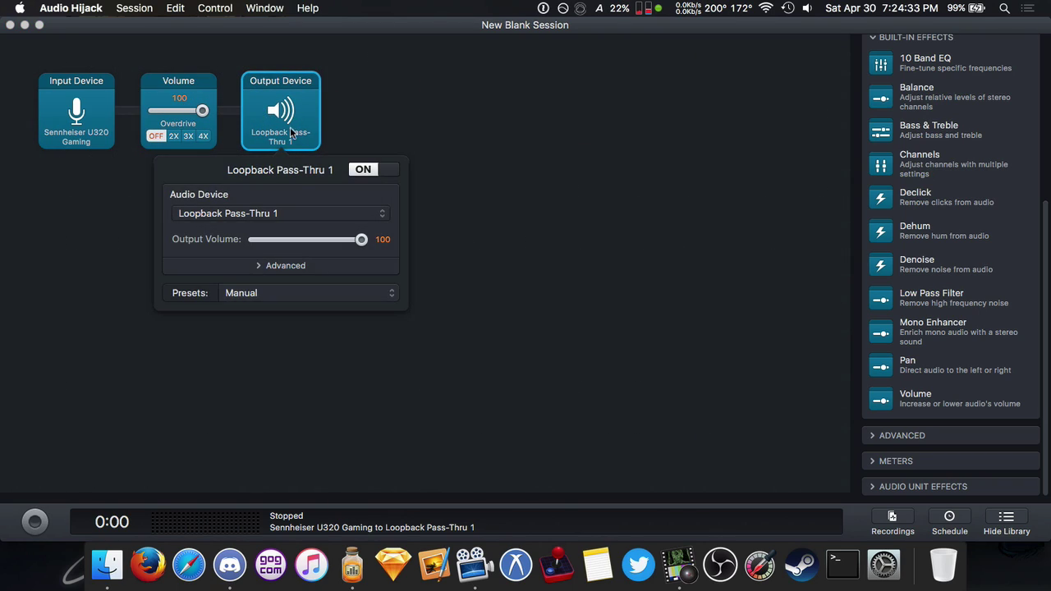
left_click_drag(350, 239, 283, 239)
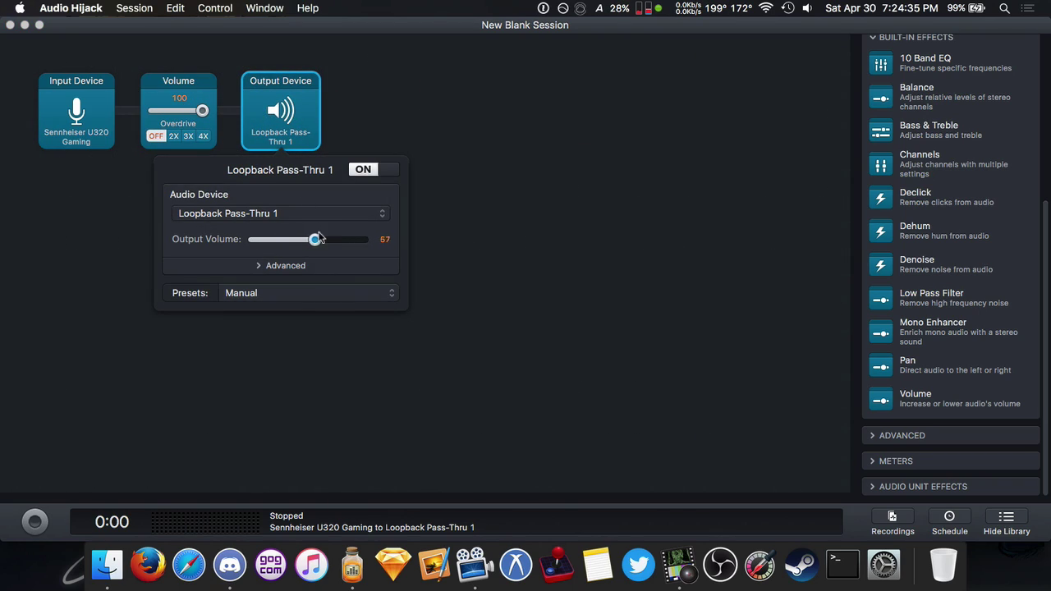
left_click_drag(319, 238, 363, 239)
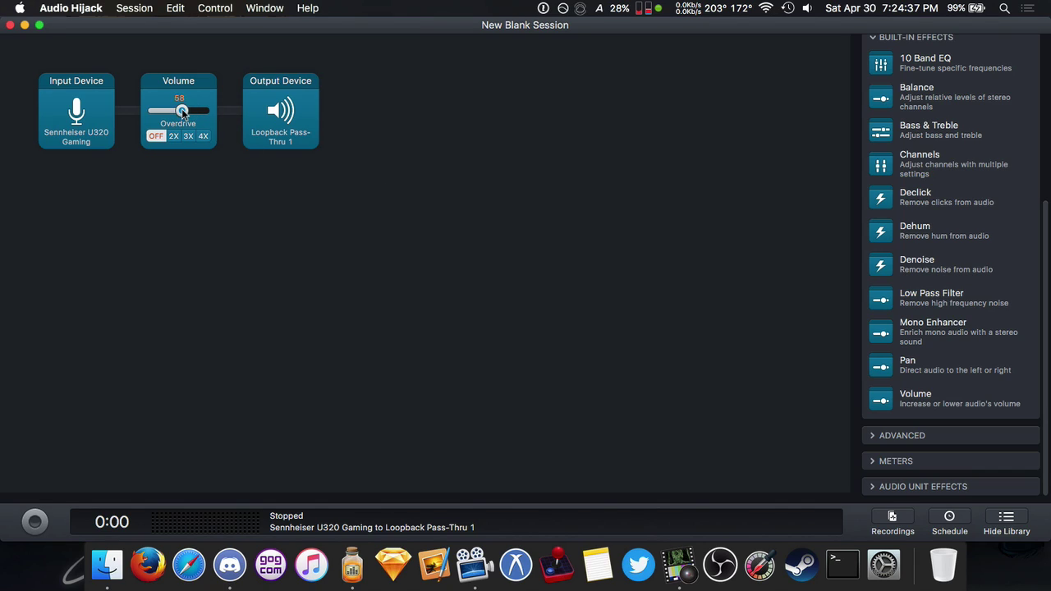
left_click_drag(167, 112, 218, 113)
left_click(280, 115)
left_click(503, 125)
left_click_drag(184, 109, 212, 112)
Add a second Output Device set to Loopback Pass-Thru 2
scroll(938, 237, "up", 5)
left_click_drag(952, 197, 283, 213)
left_click(284, 214)
left_click(301, 315)
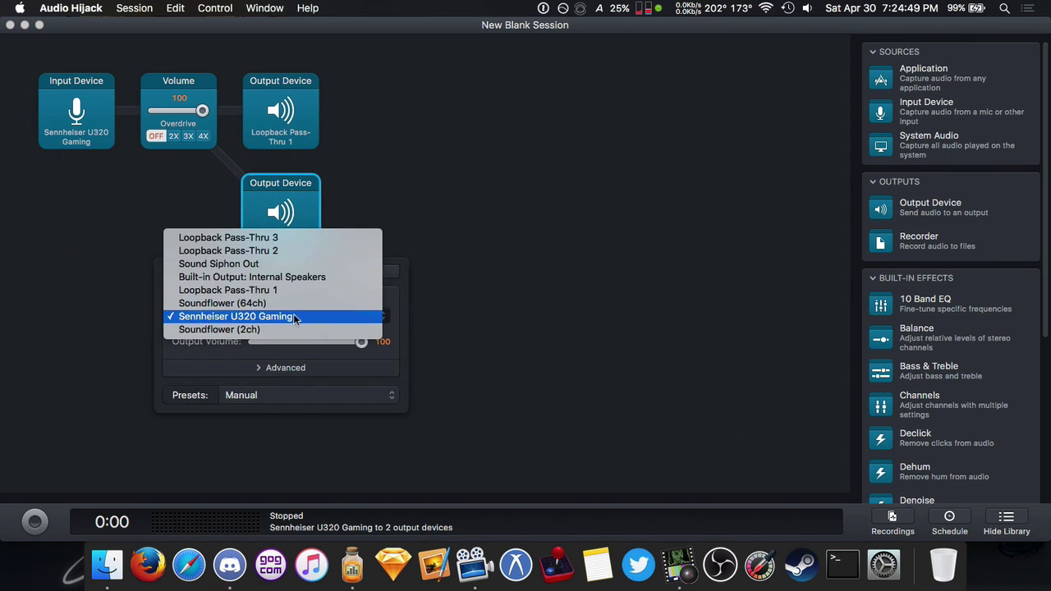
left_click(258, 253)
left_click(557, 256)
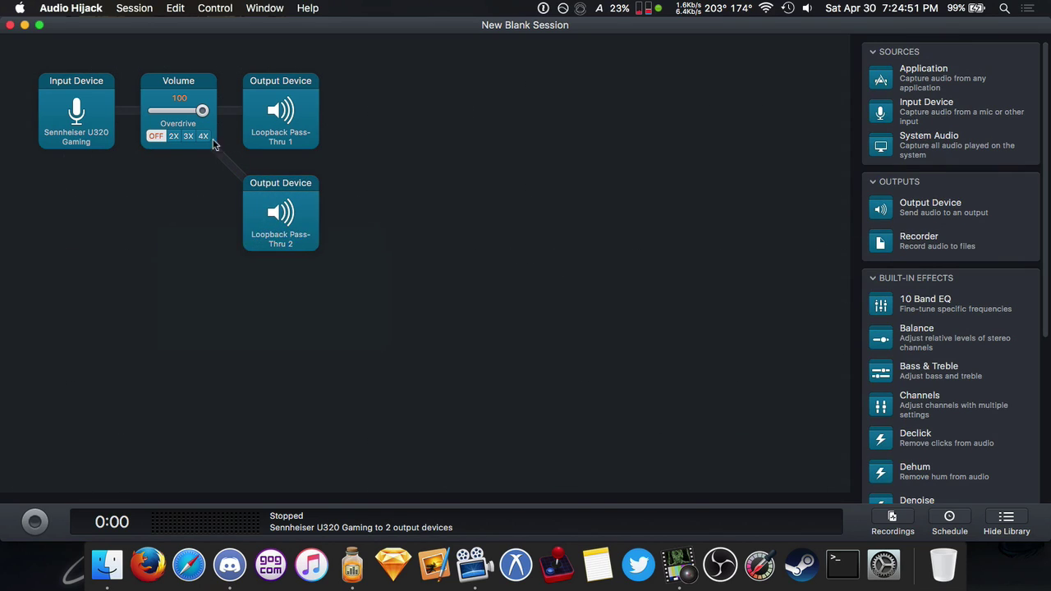
Set the Loopback Pass-Thru 2 output volume to maximum
scroll(181, 117, "down", 3)
scroll(175, 116, "down", 10)
left_click(293, 232)
left_click(297, 342)
left_click_drag(310, 342, 425, 339)
left_click(335, 201)
scroll(887, 257, "down", 5)
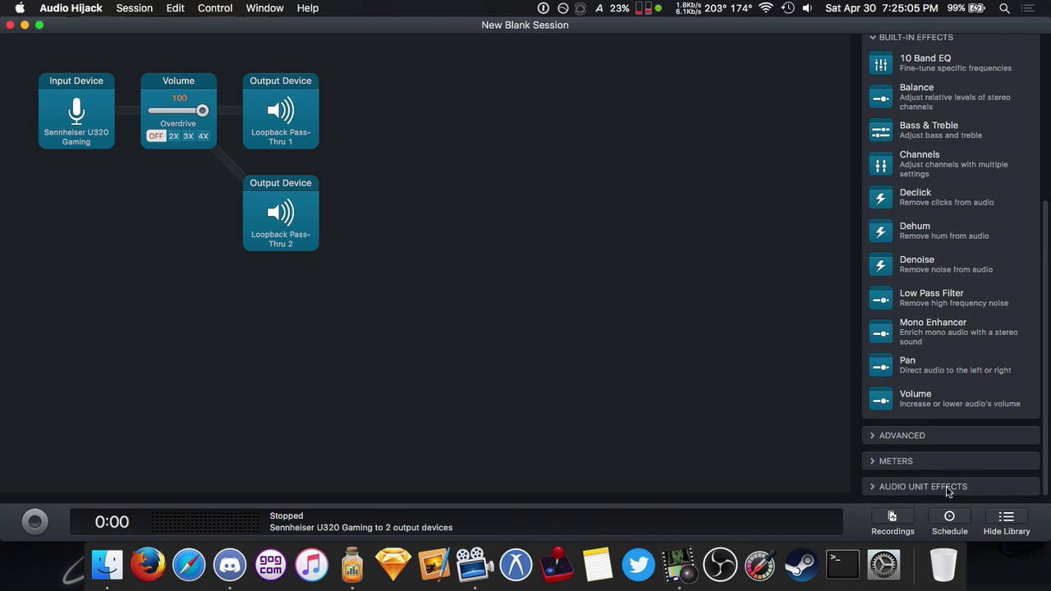
Insert AUDynamicsProcessor from Audio Unit Effects between the input and Volume
left_click(948, 489)
scroll(935, 375, "down", 3)
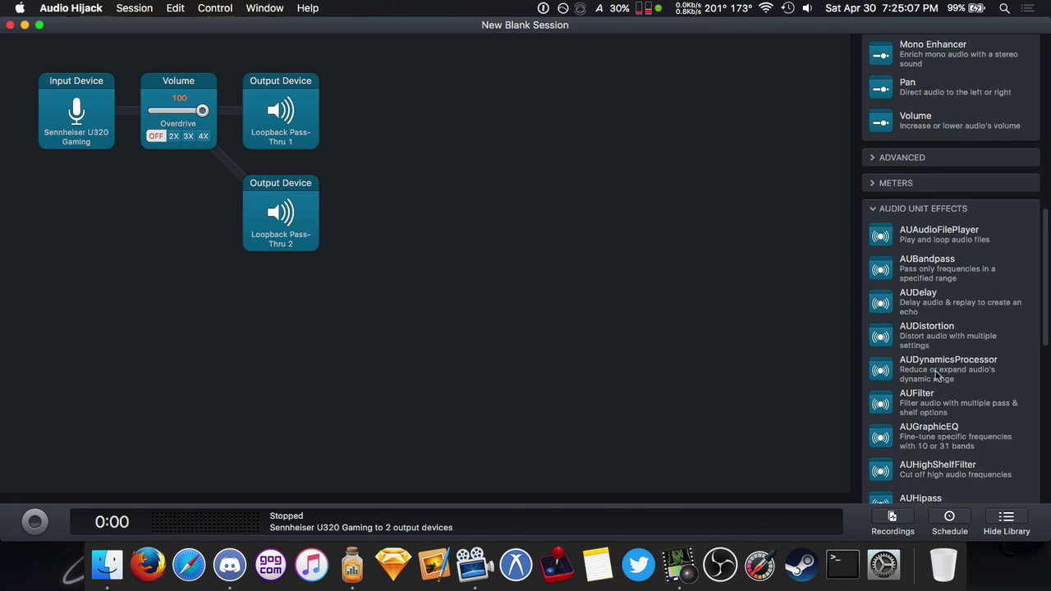
scroll(935, 375, "down", 2)
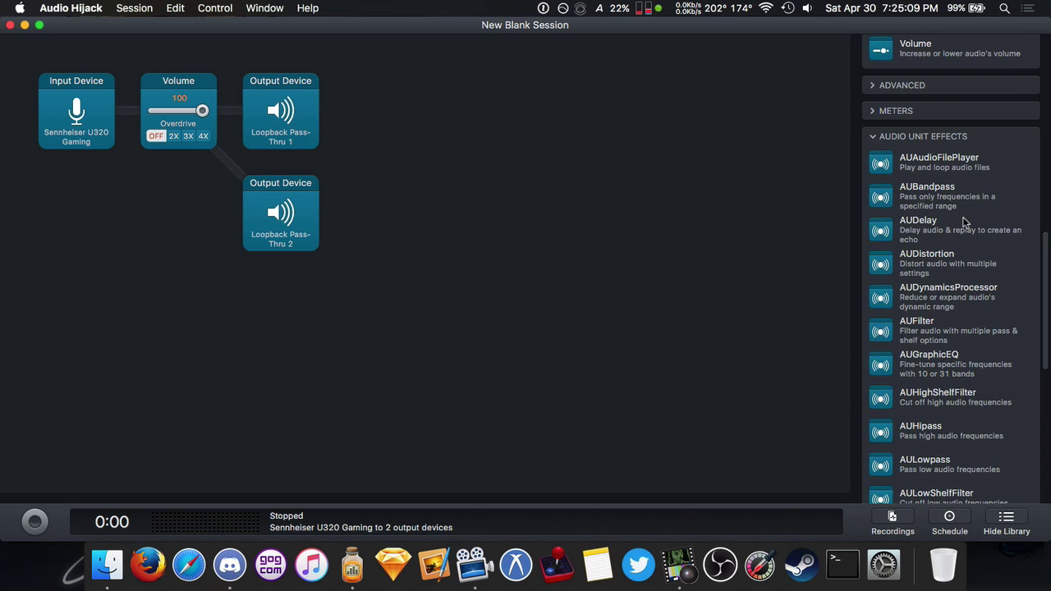
scroll(964, 229, "down", 1)
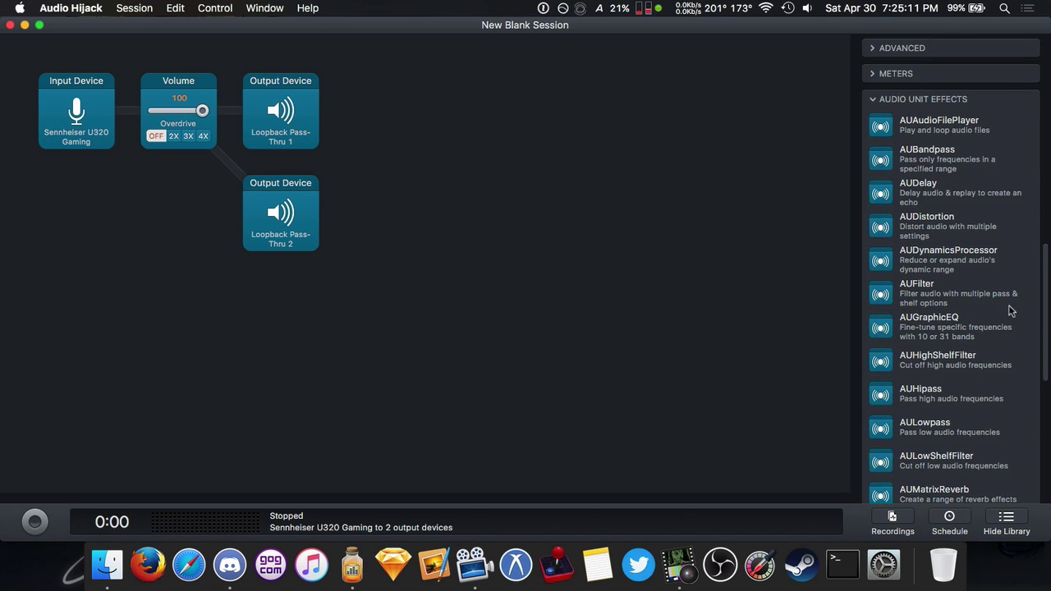
scroll(1011, 314, "down", 8)
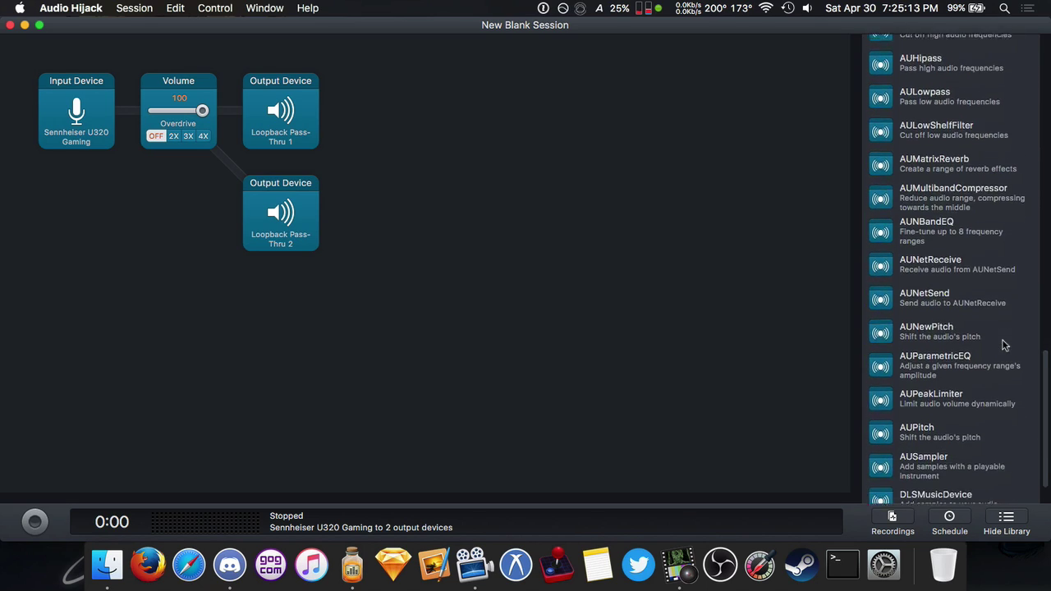
scroll(1003, 344, "up", 3)
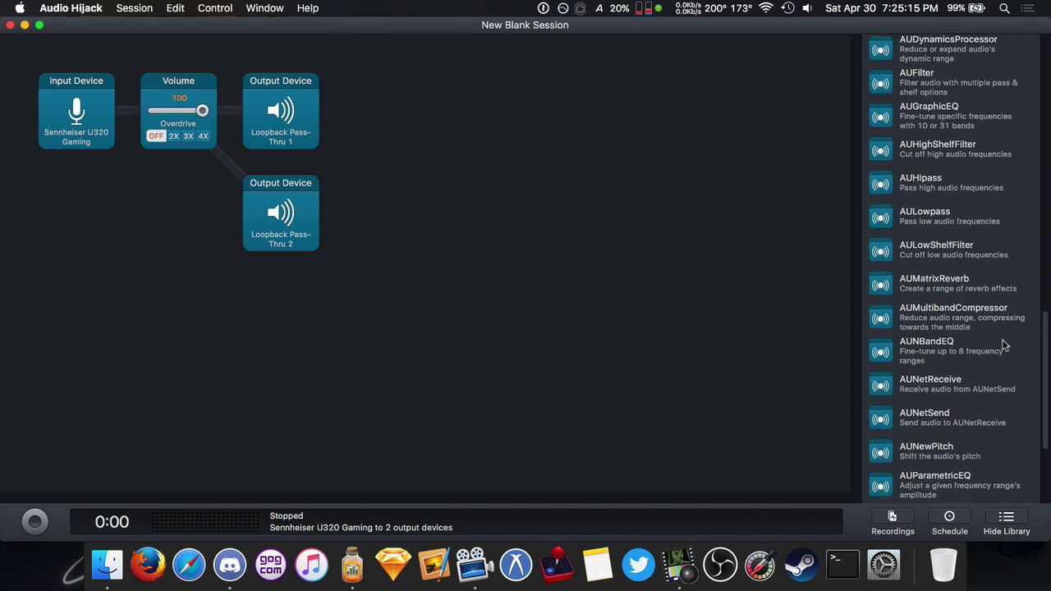
scroll(1003, 345, "up", 4)
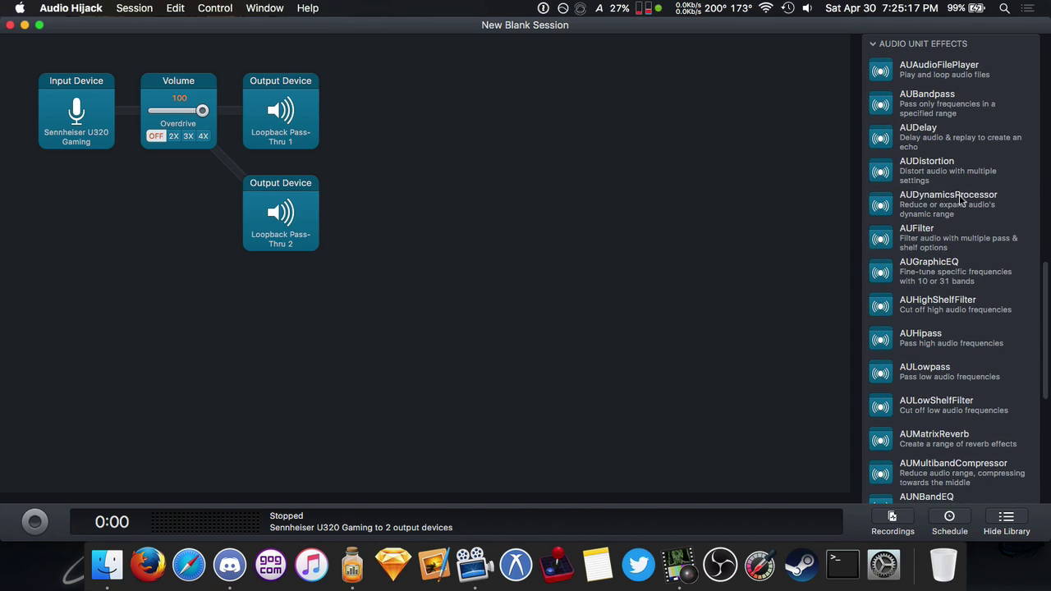
left_click_drag(960, 200, 177, 111)
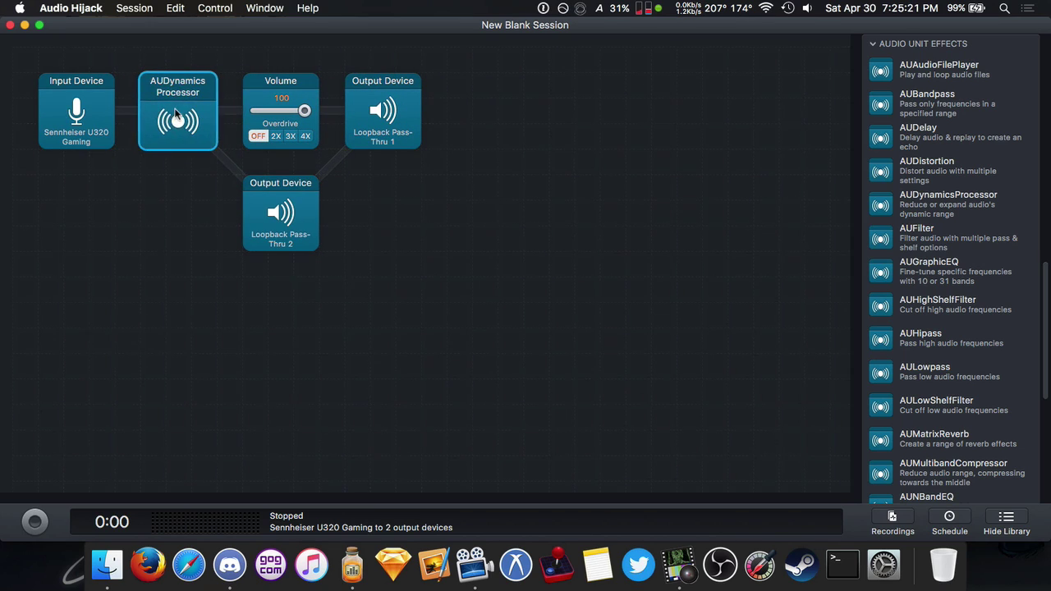
Move the Pass-Thru 2 output under Pass-Thru 1 and check the dynamics processor settings
mouse_move(285, 215)
left_mouse_down()
mouse_move(393, 210)
mouse_move(291, 207)
left_mouse_up()
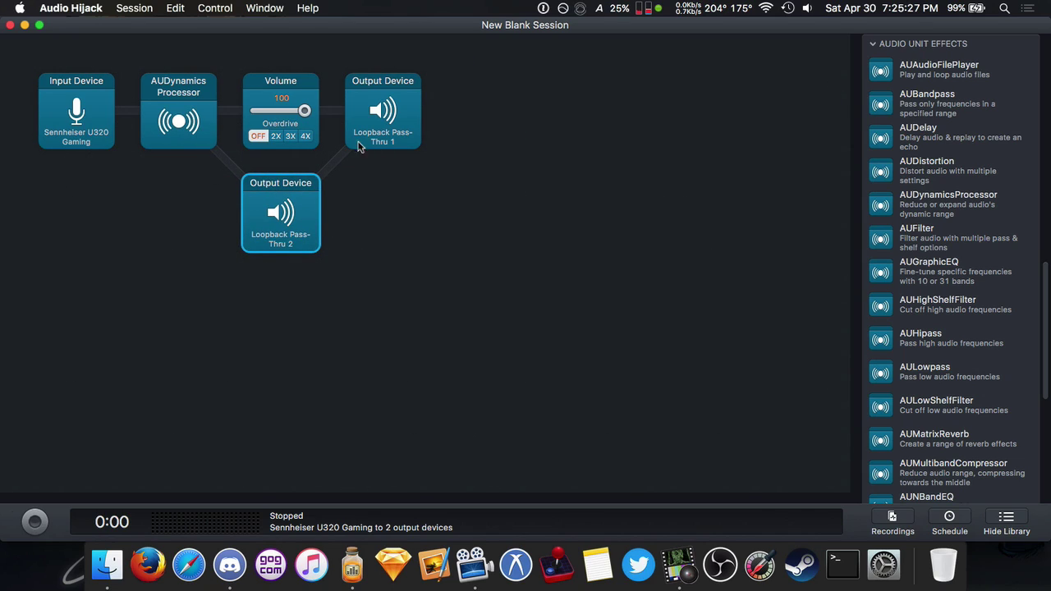
left_click_drag(312, 209, 395, 200)
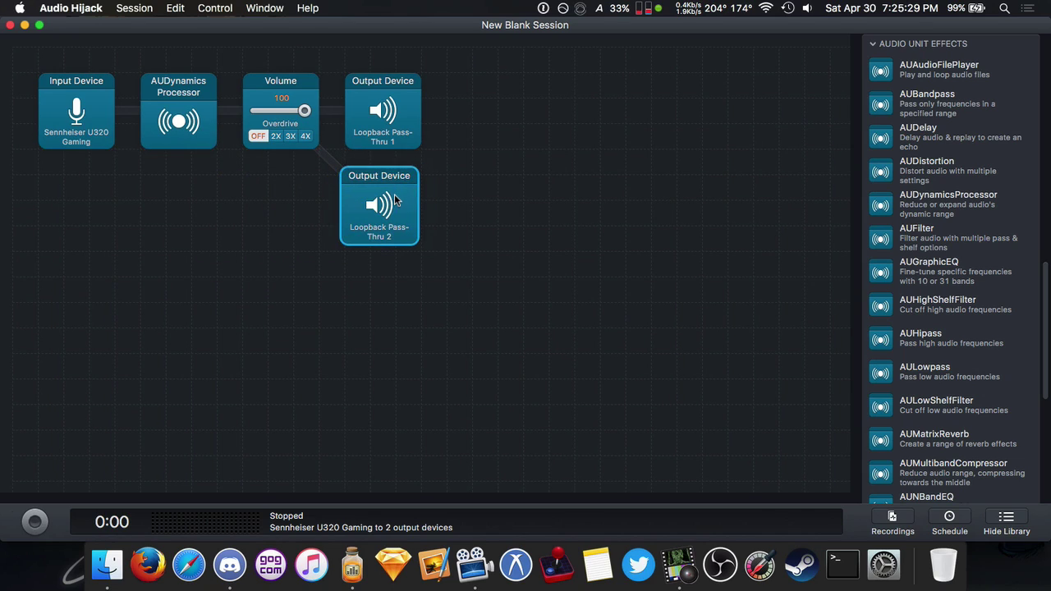
left_click(185, 112)
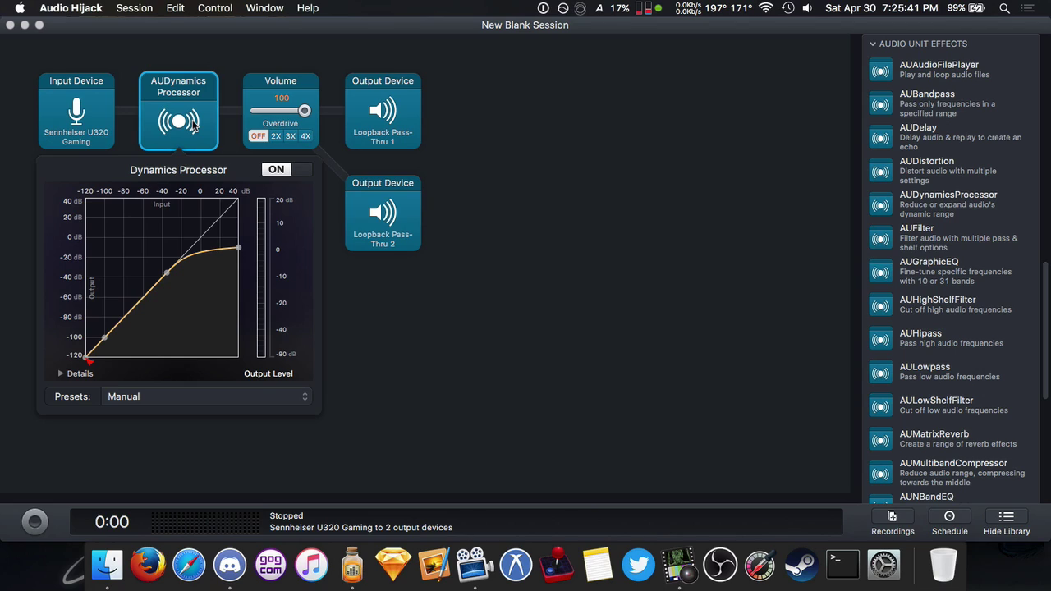
left_click(499, 361)
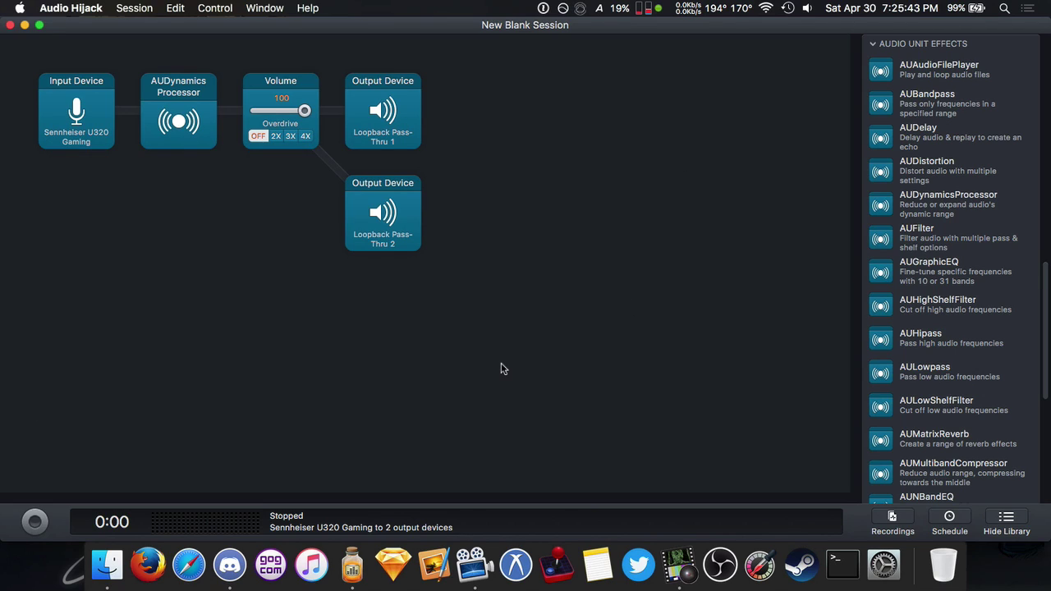
key("super+grave")
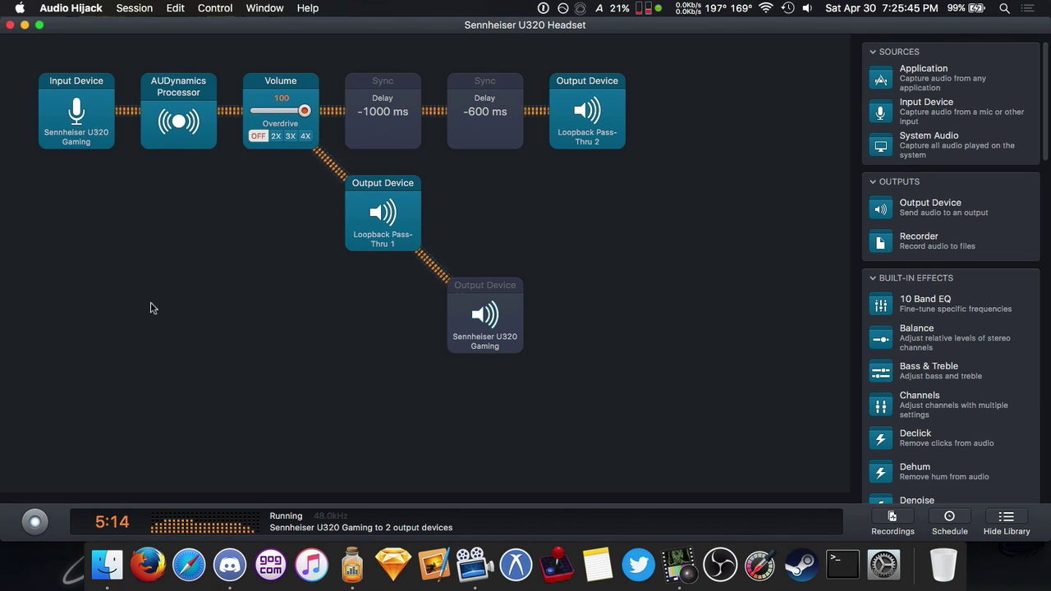
left_click(181, 118)
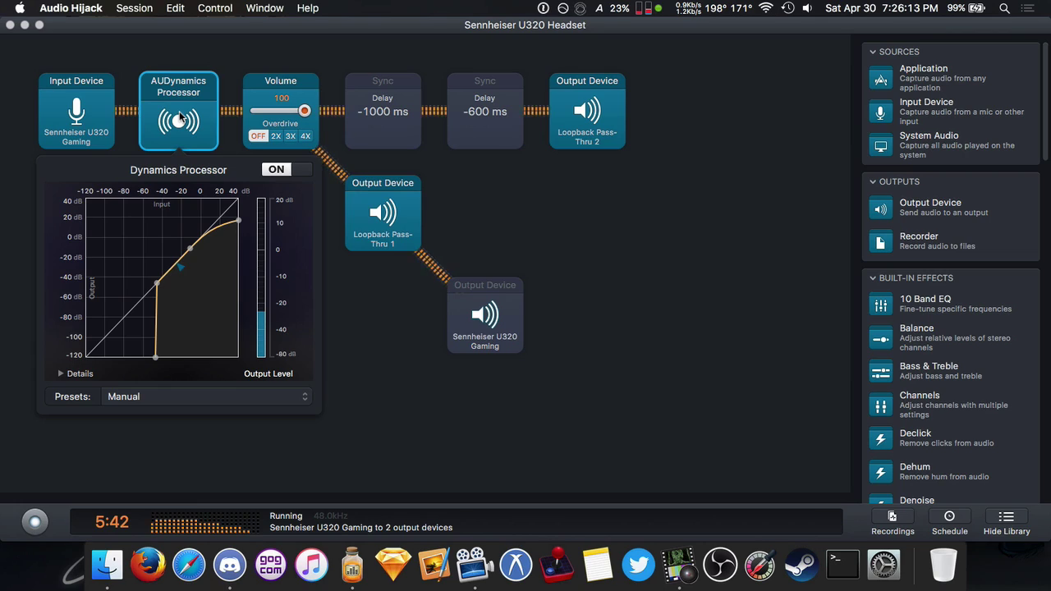
left_click(595, 294)
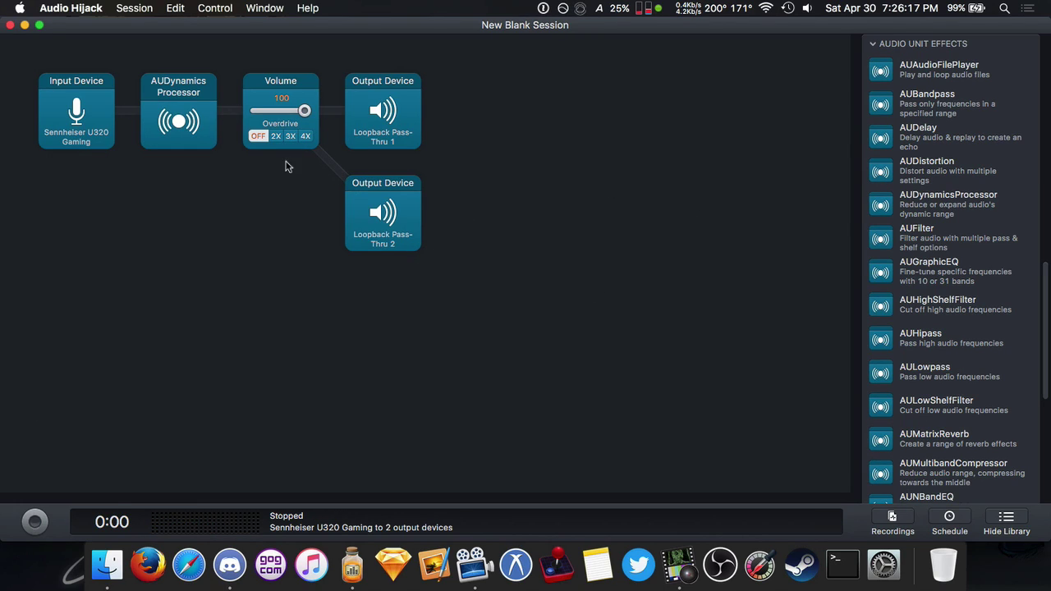
scroll(977, 264, "up", 2)
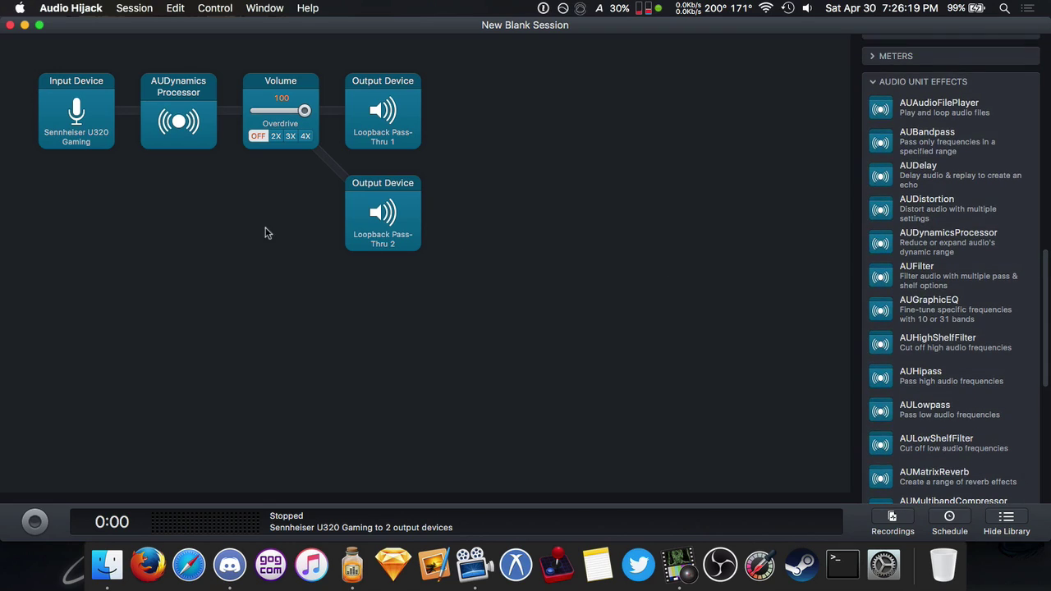
scroll(976, 259, "up", 5)
scroll(952, 344, "up", 4)
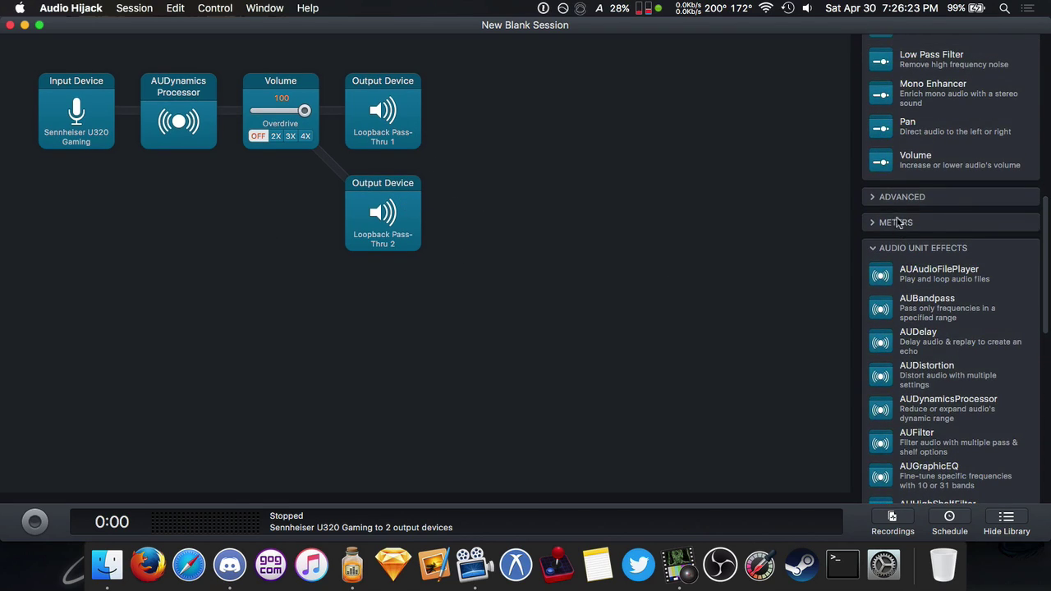
left_click(893, 199)
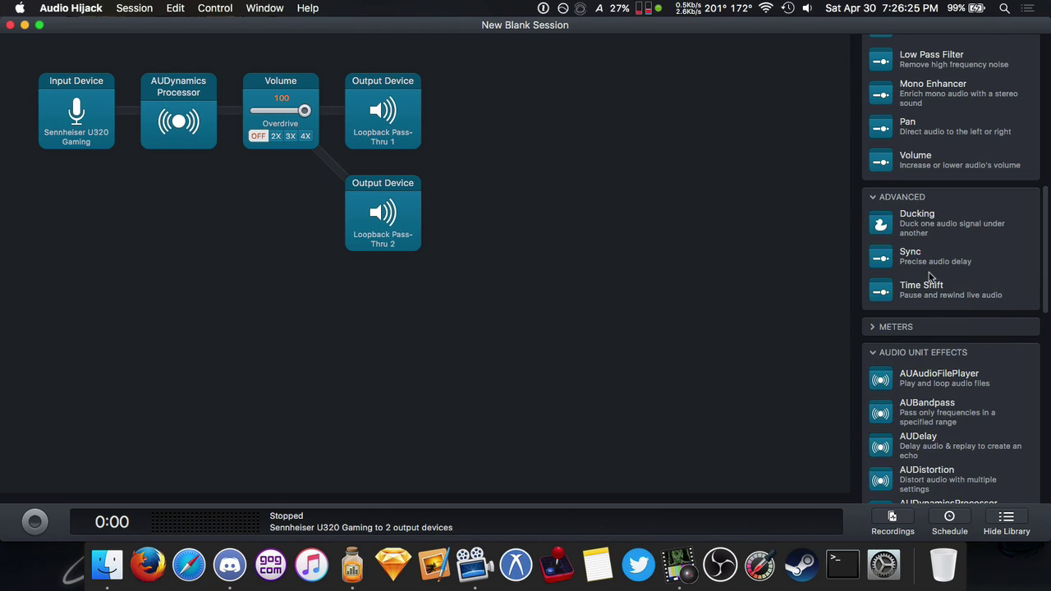
scroll(940, 293, "up", 15)
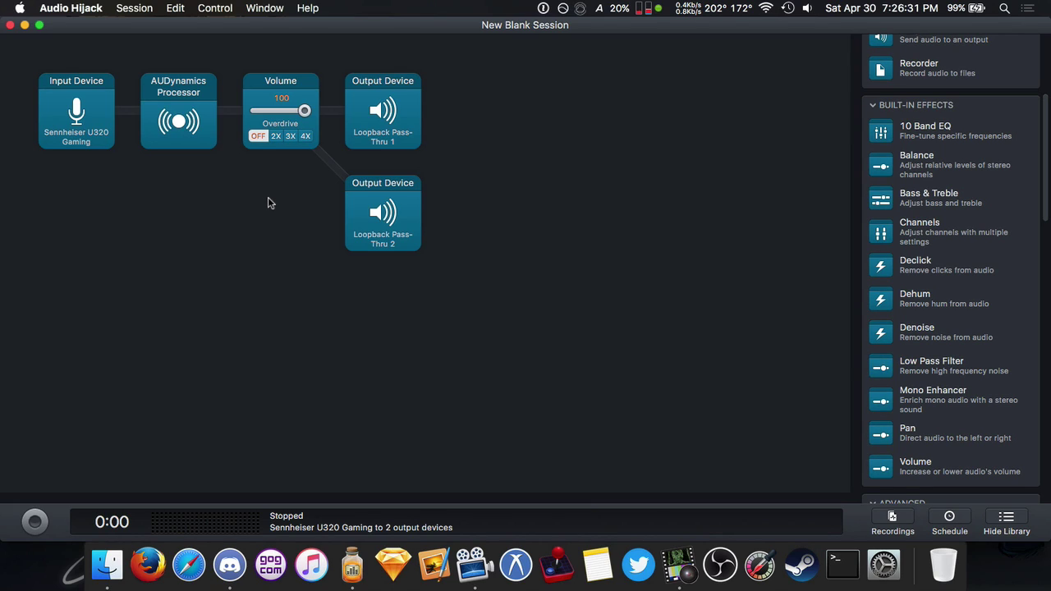
scroll(900, 168, "up", 6)
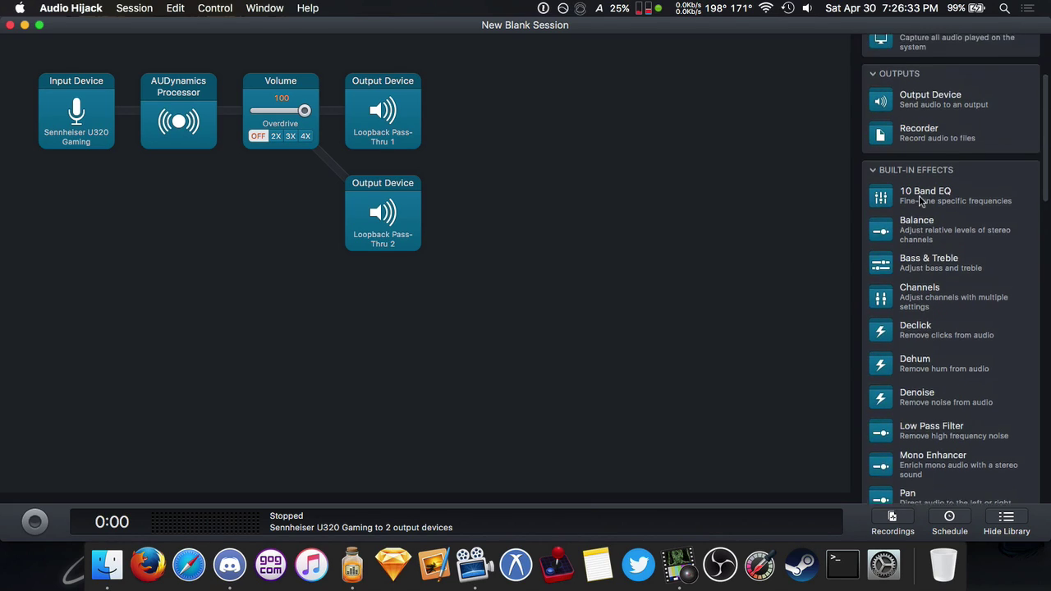
Place a Recorder after Loopback Pass-Thru 1 and nudge the Pass-Thru 2 output lower
left_click_drag(911, 187, 476, 123)
left_click_drag(545, 211, 340, 208)
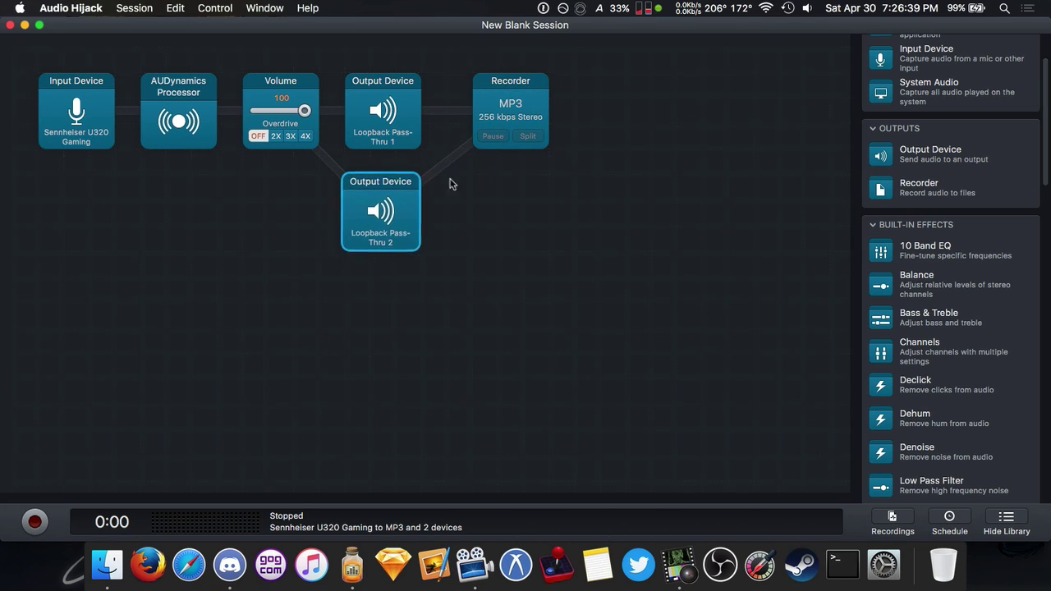
mouse_move(485, 119)
left_mouse_down()
mouse_move(472, 114)
mouse_move(541, 145)
mouse_move(616, 141)
mouse_move(557, 146)
mouse_move(481, 120)
left_mouse_up()
left_click_drag(386, 222, 412, 248)
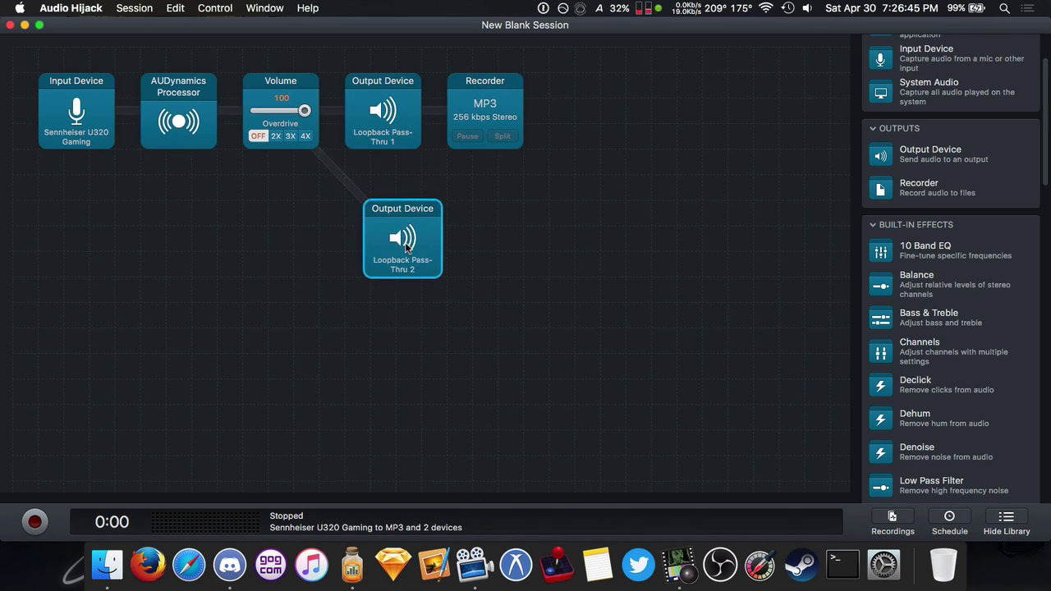
Change the recorder's format to FLAC Lossless Stereo
left_click(486, 107)
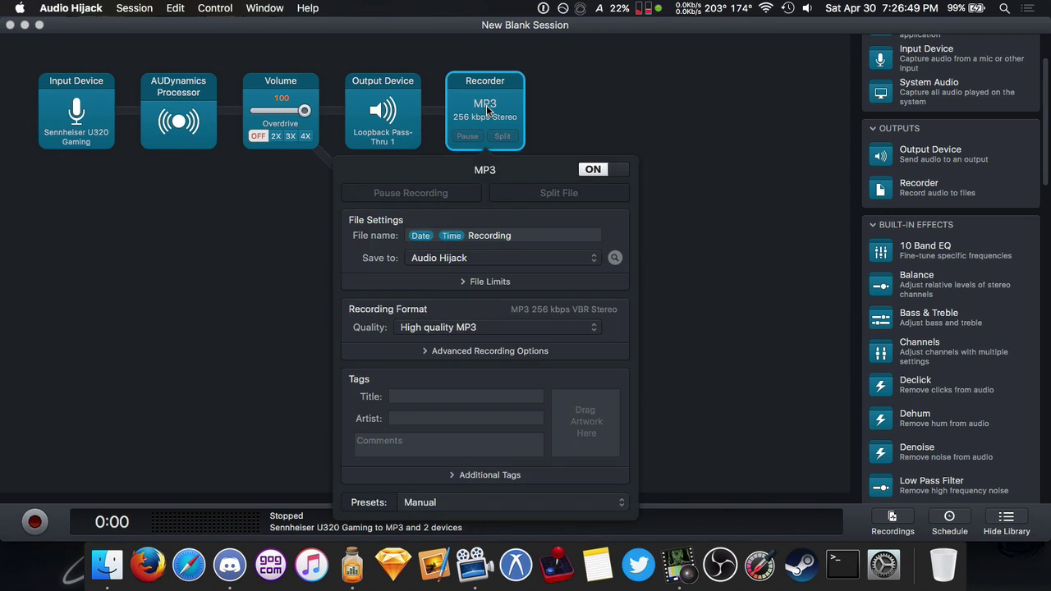
left_click(445, 327)
left_click(440, 384)
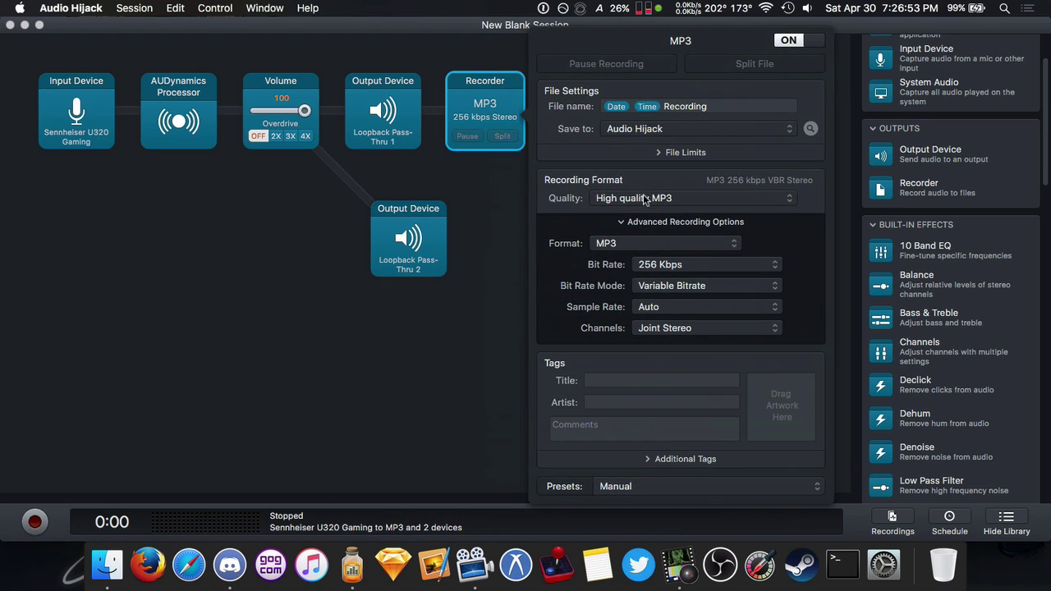
left_click(646, 200)
left_click(552, 234)
left_click(607, 243)
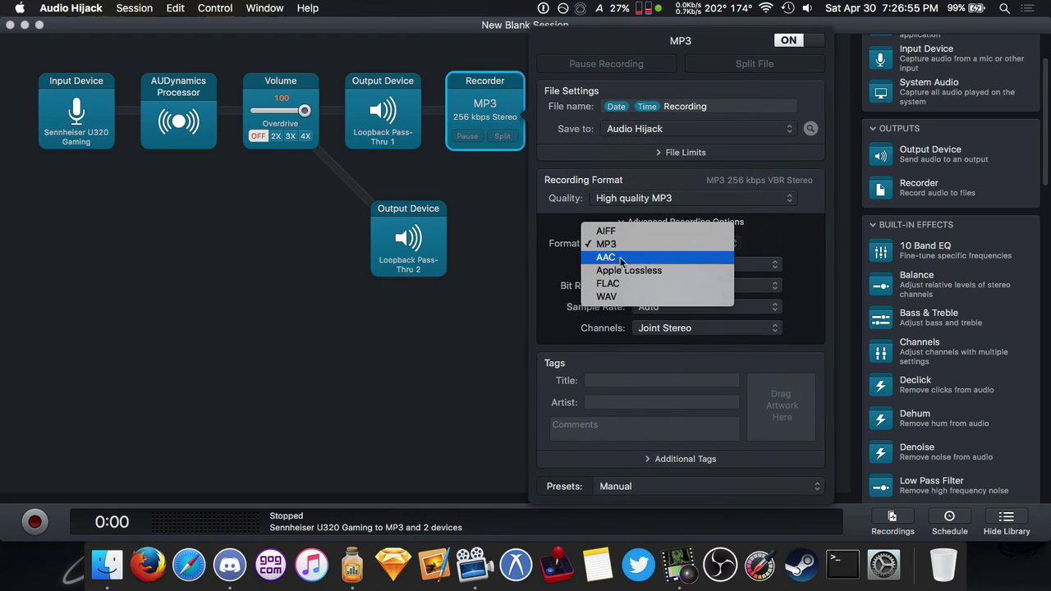
left_click(607, 283)
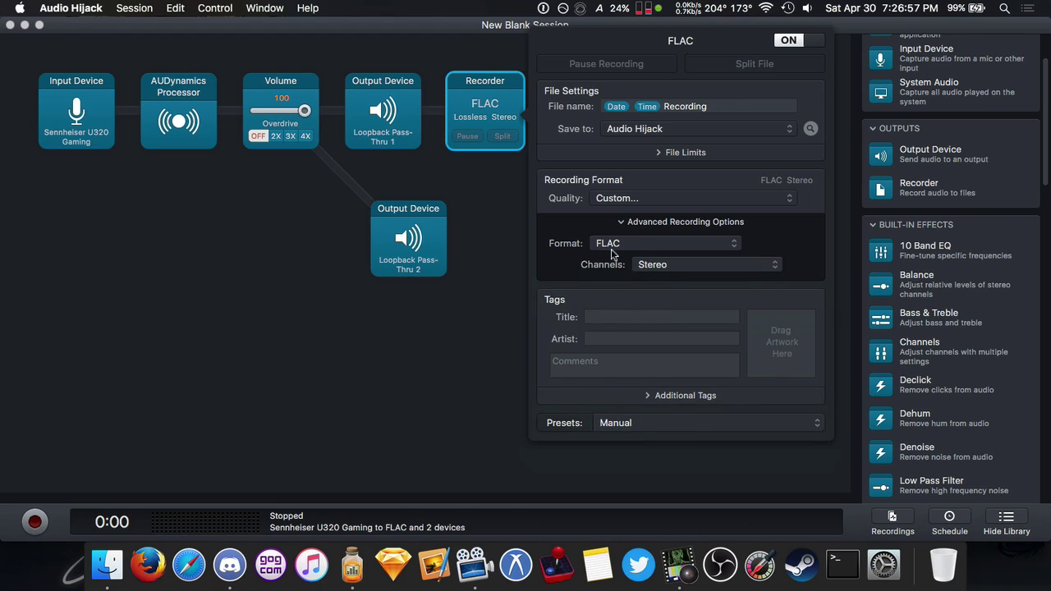
Save recordings to the Desktop, then switch the recorder OFF
left_click(643, 132)
left_click(652, 153)
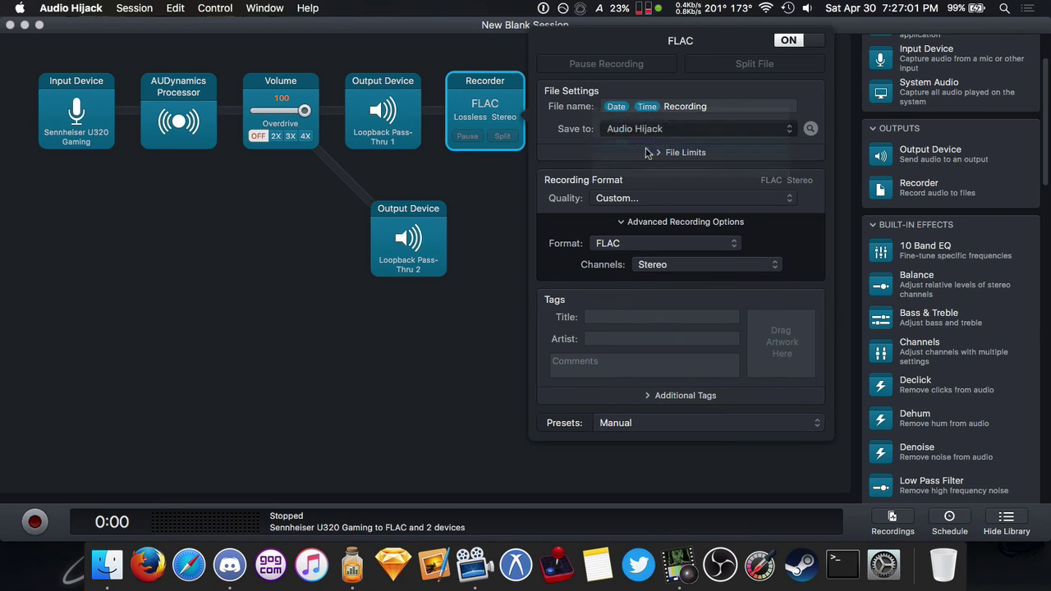
left_click(719, 106)
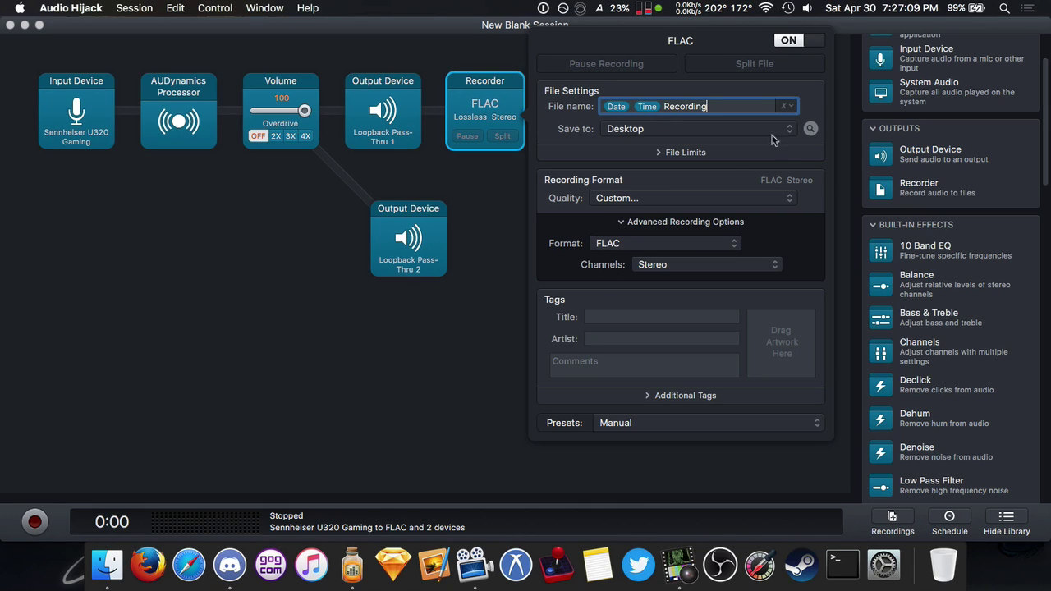
left_click(491, 306)
left_click(492, 103)
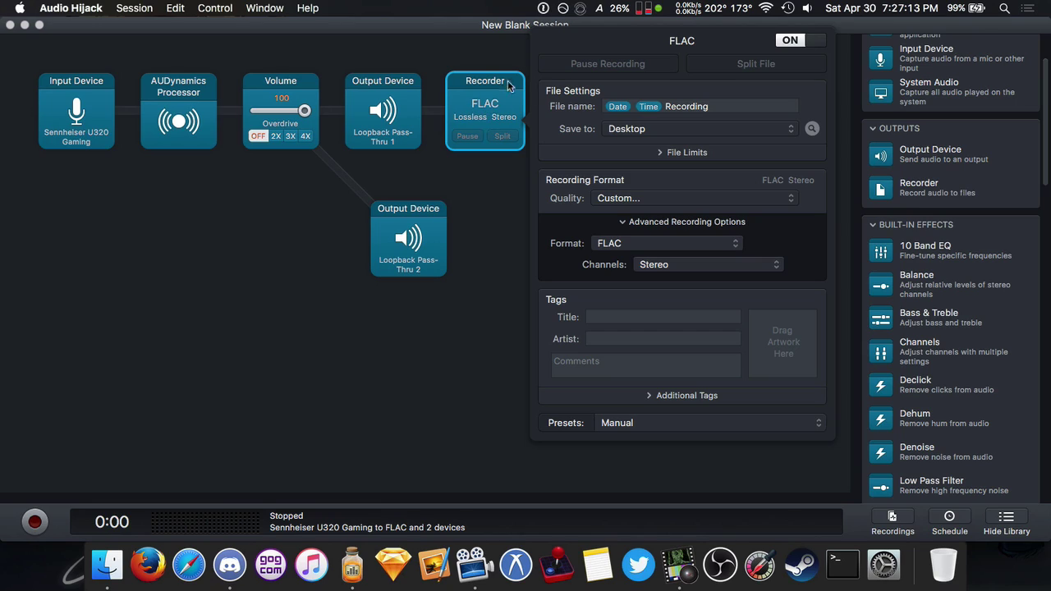
left_click(784, 40)
left_click(470, 332)
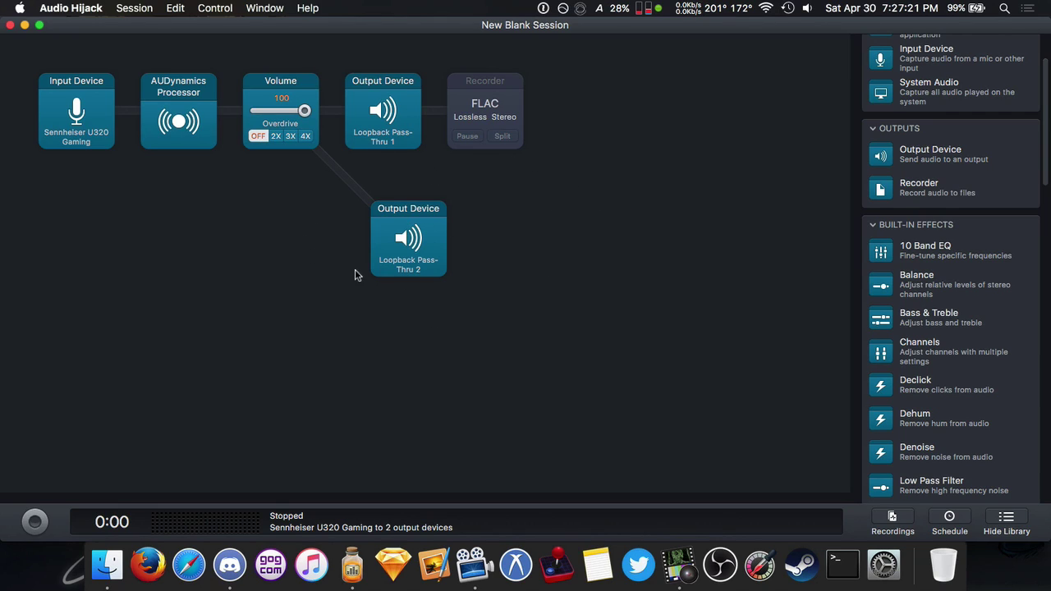
left_click_drag(616, 271, 37, 72)
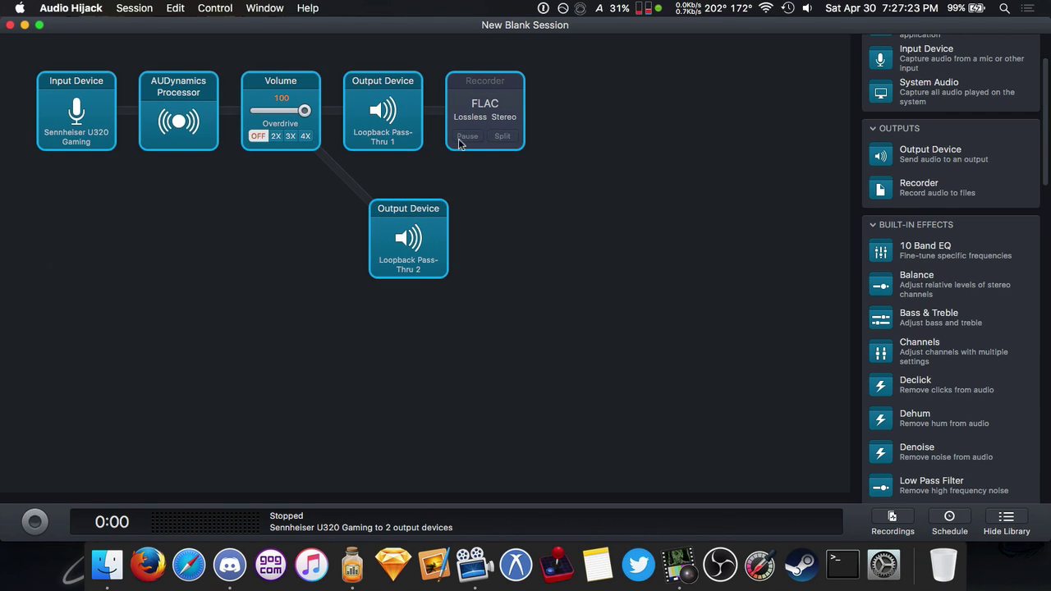
left_click(638, 202)
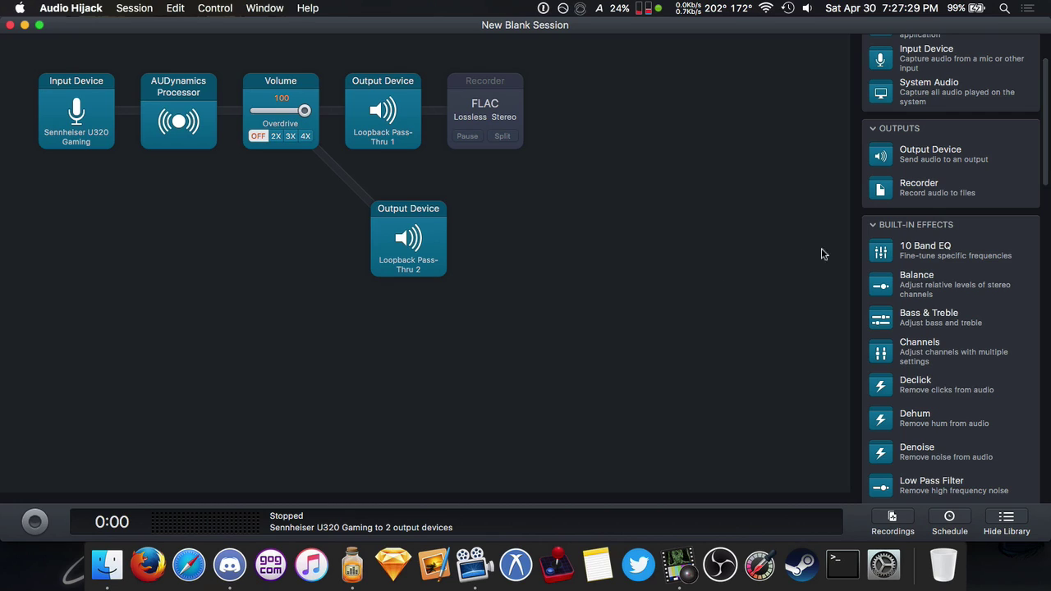
scroll(945, 215, "up", 3)
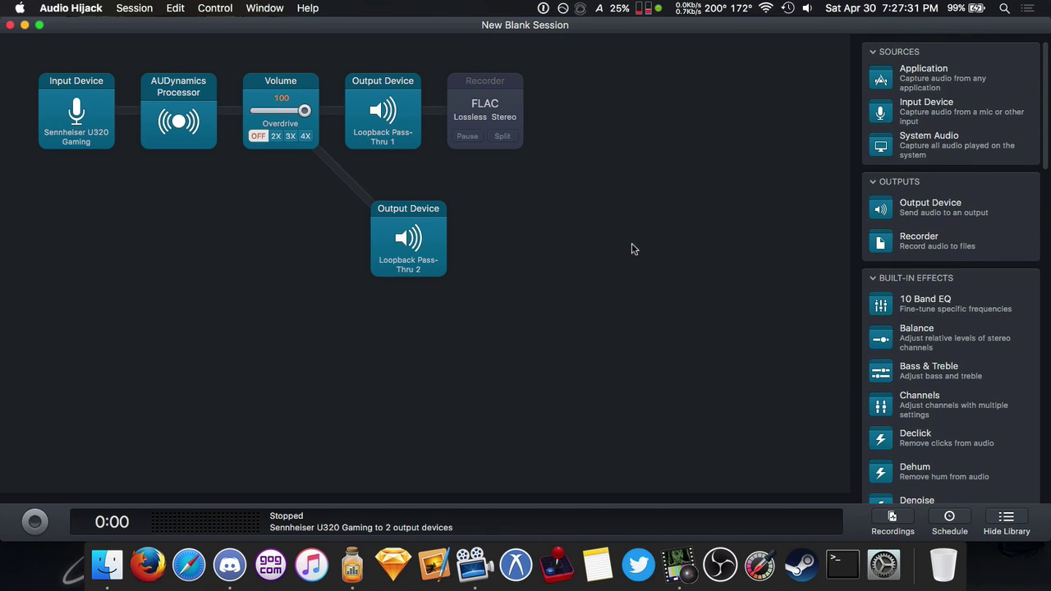
key("super+w")
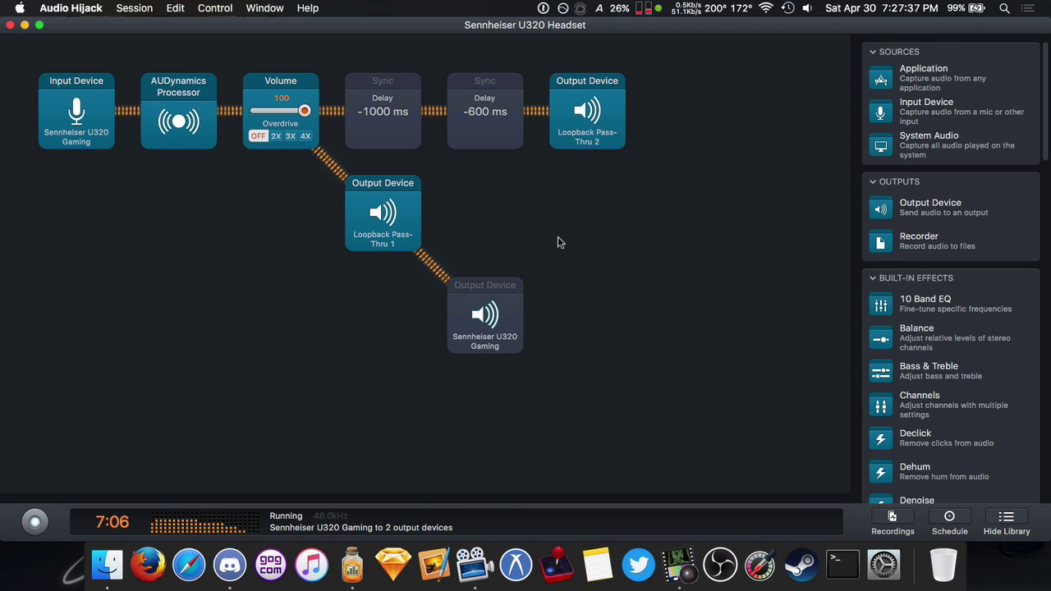
key("super+grave")
key("super+grave")
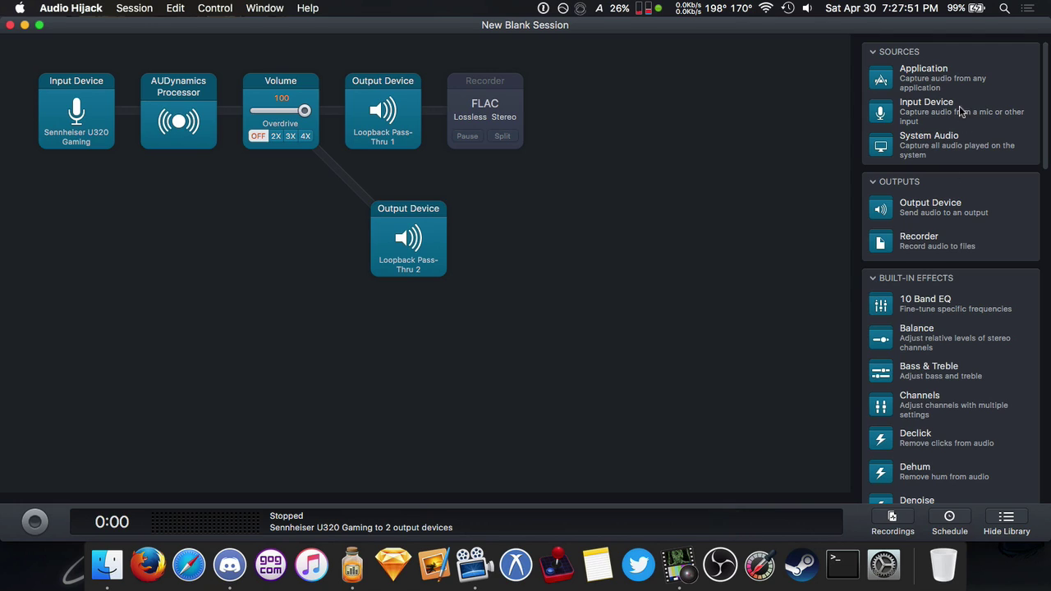
Add an Application source capturing ShovelKnight audio
left_click_drag(933, 76, 80, 411)
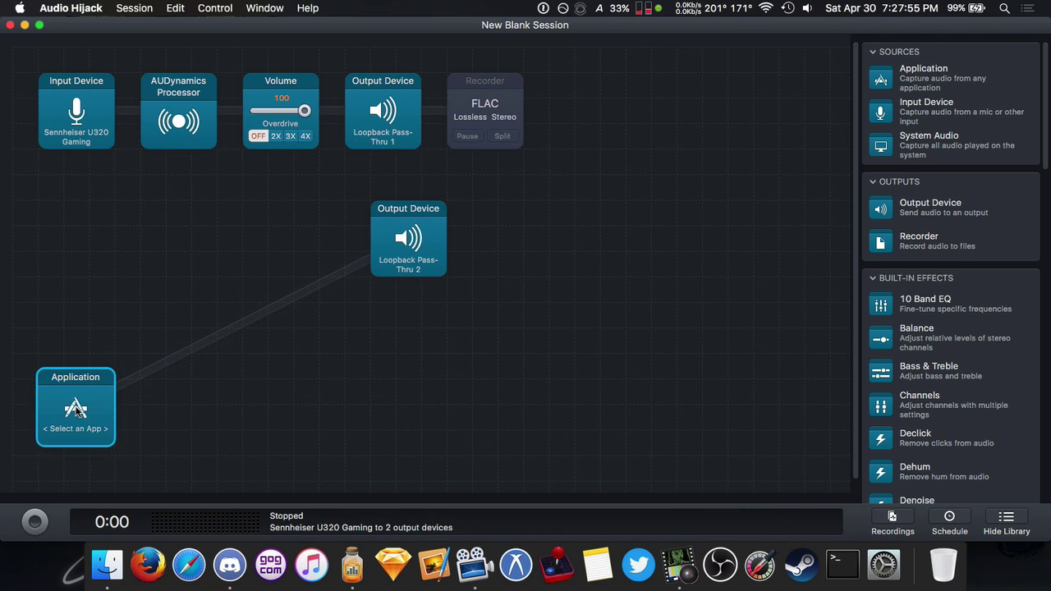
left_click_drag(75, 410, 77, 397)
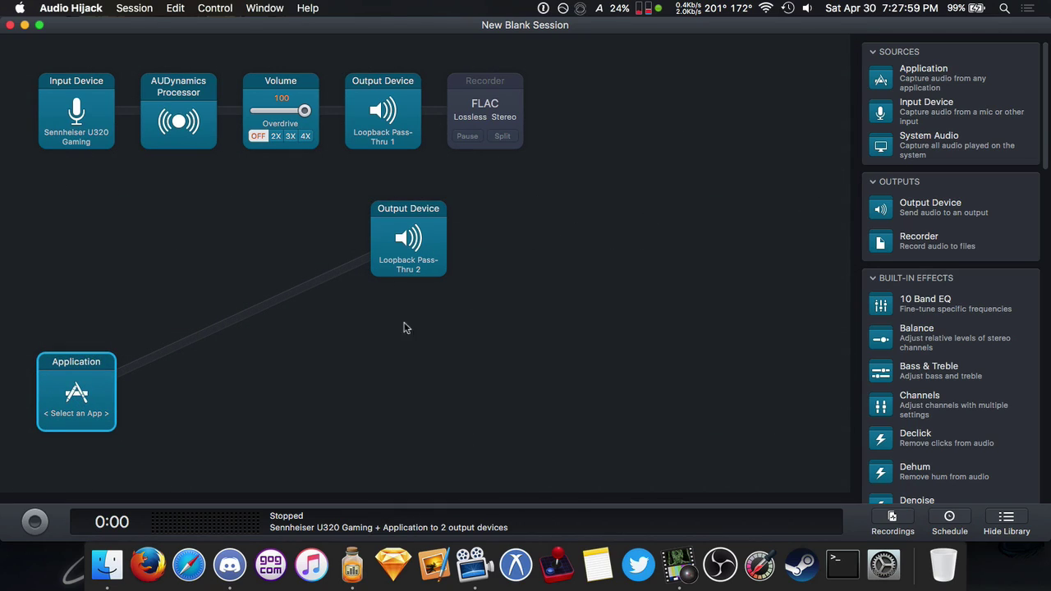
left_click(78, 425)
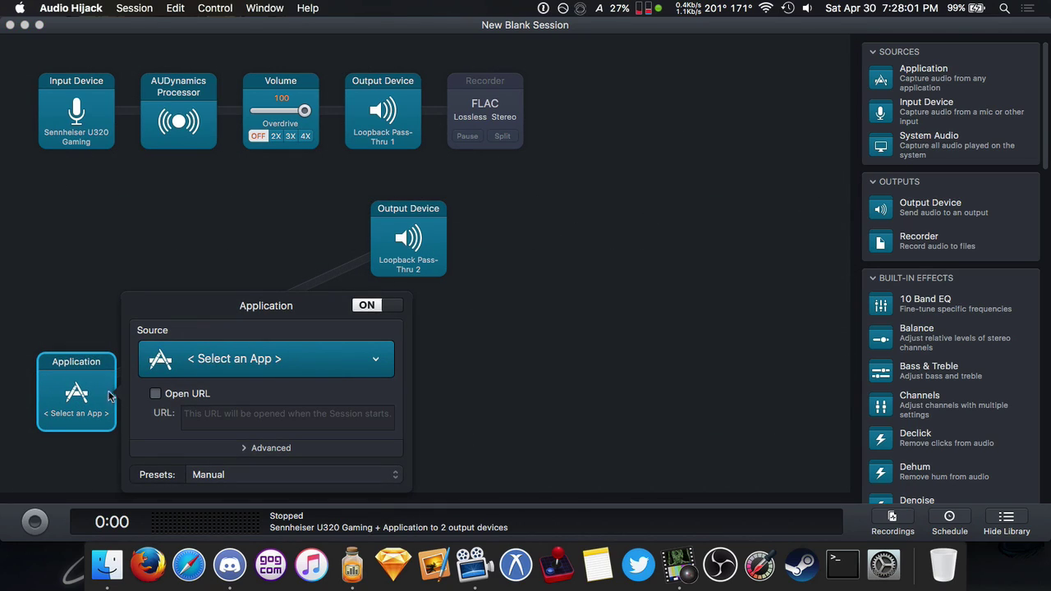
left_click(218, 357)
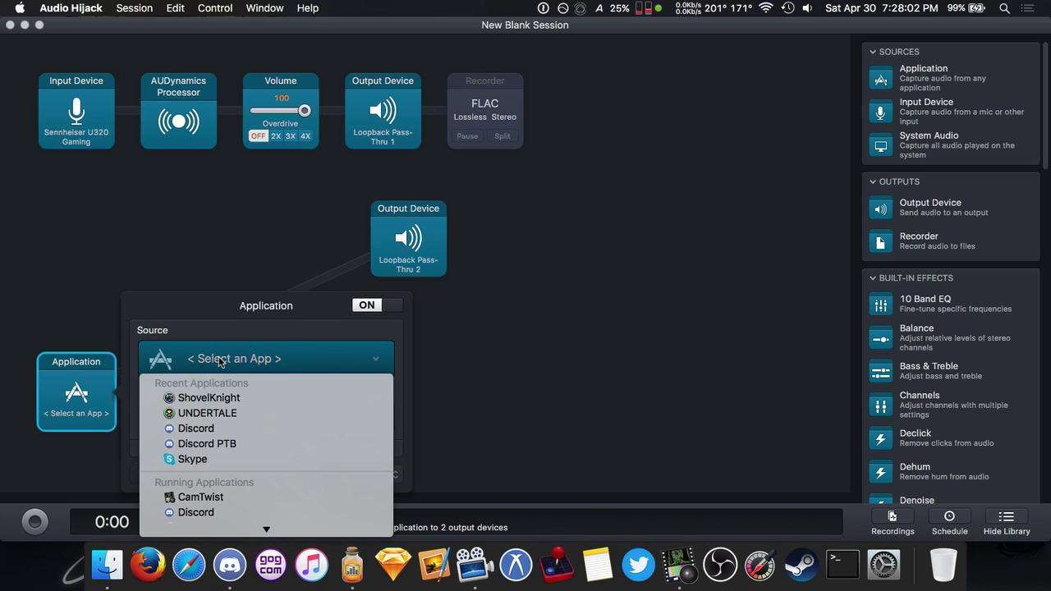
left_click(209, 397)
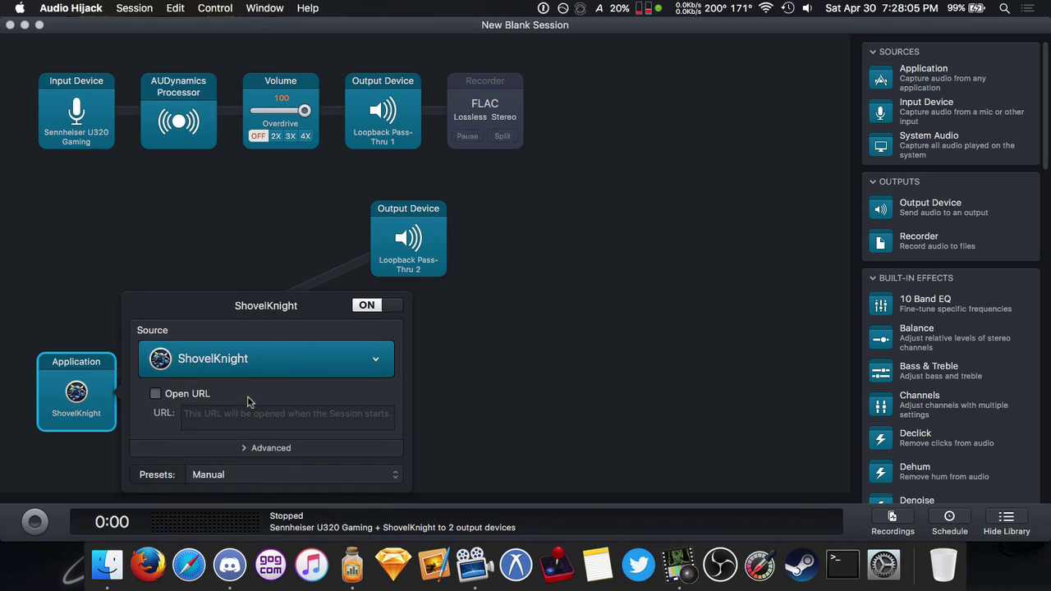
left_click(486, 390)
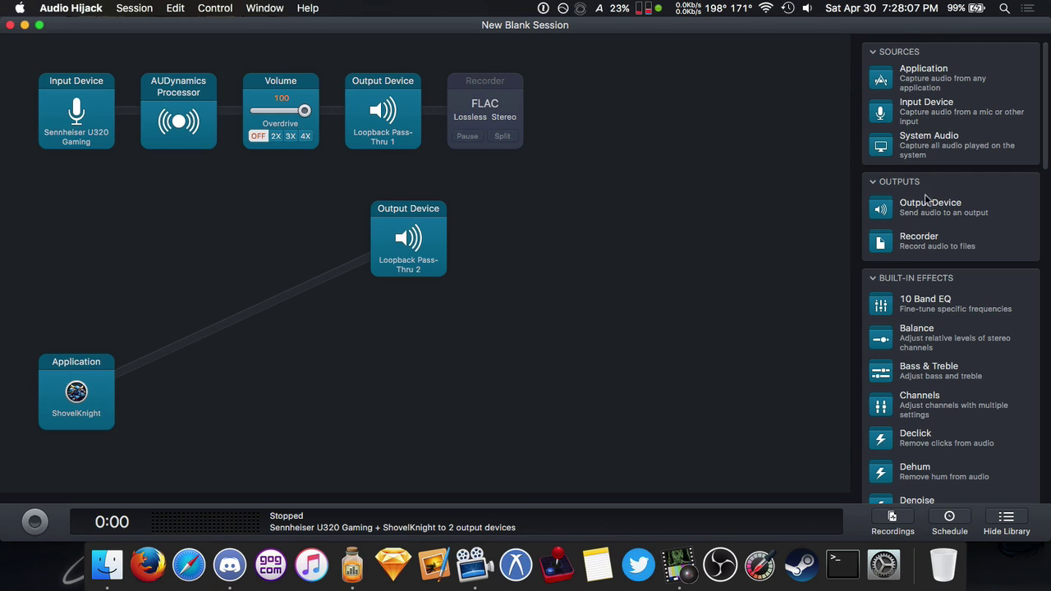
Follow ShovelKnight with a Volume effect and an Output Device set to Loopback Pass-Thru 2
scroll(937, 235, "down", 10)
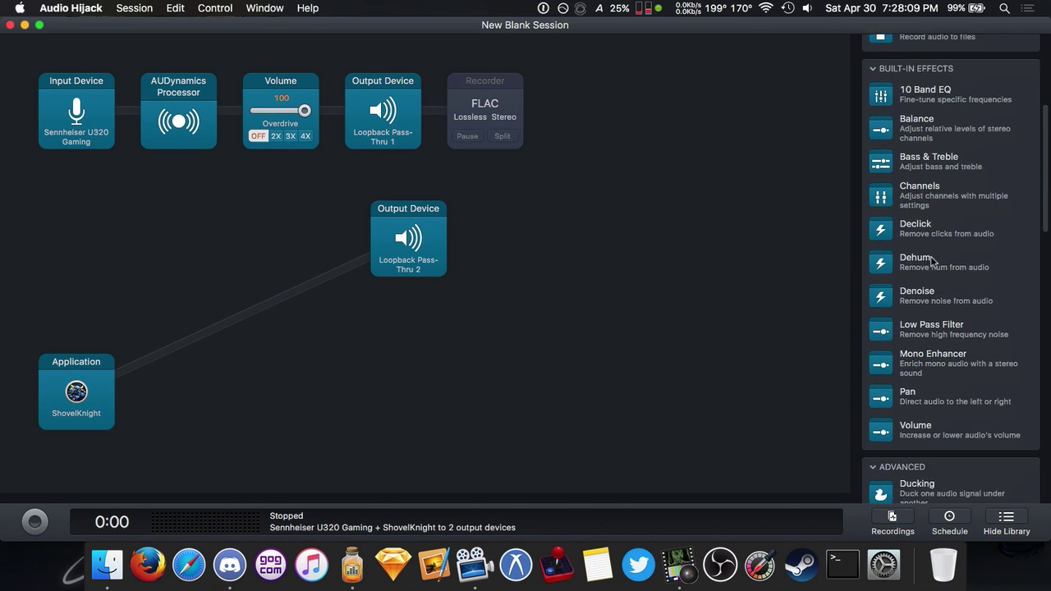
left_click_drag(938, 353, 176, 394)
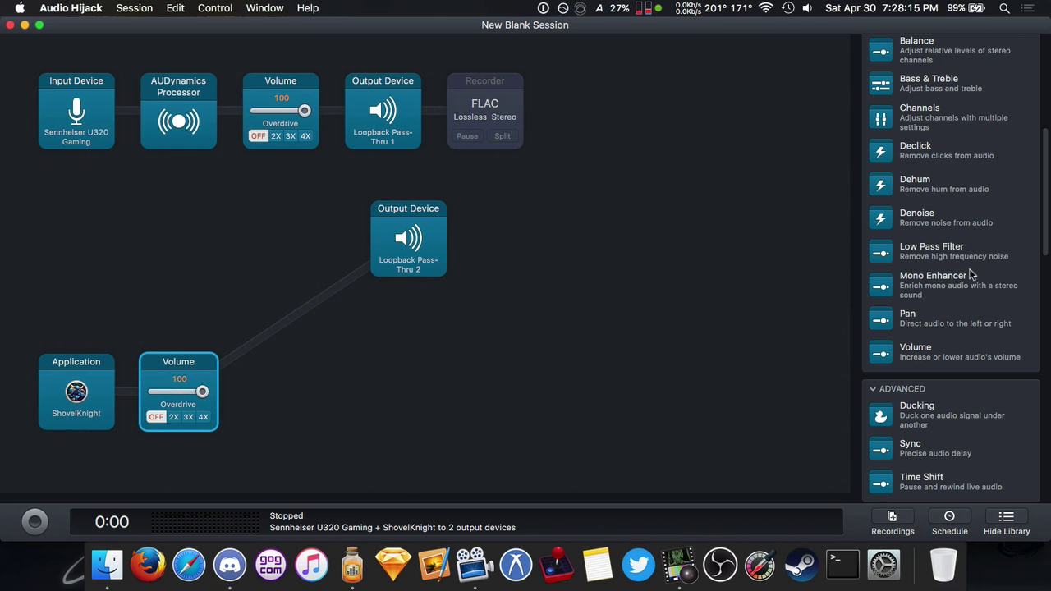
scroll(971, 274, "up", 10)
left_click_drag(930, 206, 381, 392)
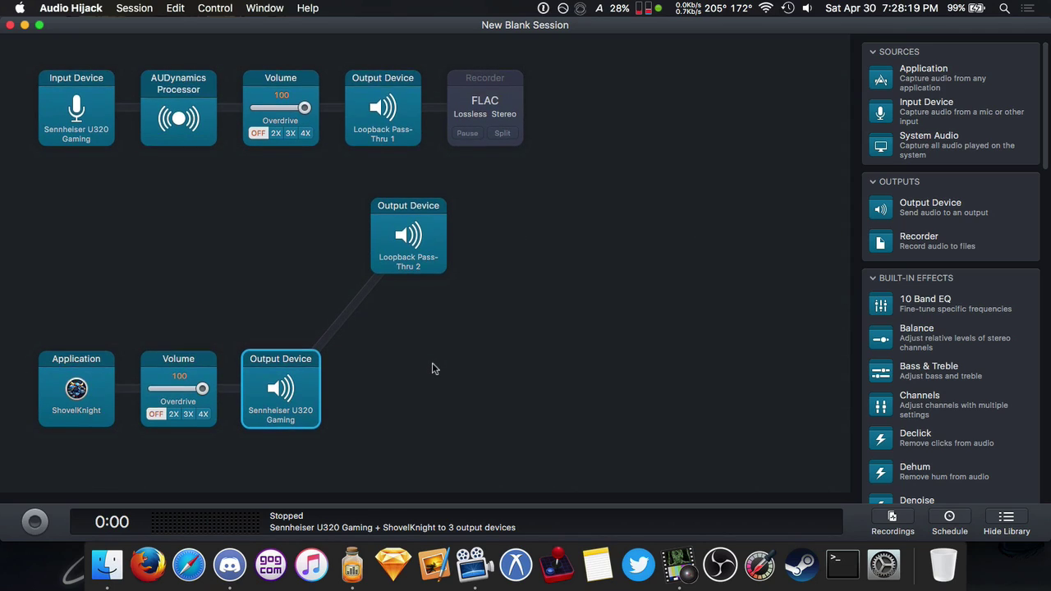
left_click(275, 396)
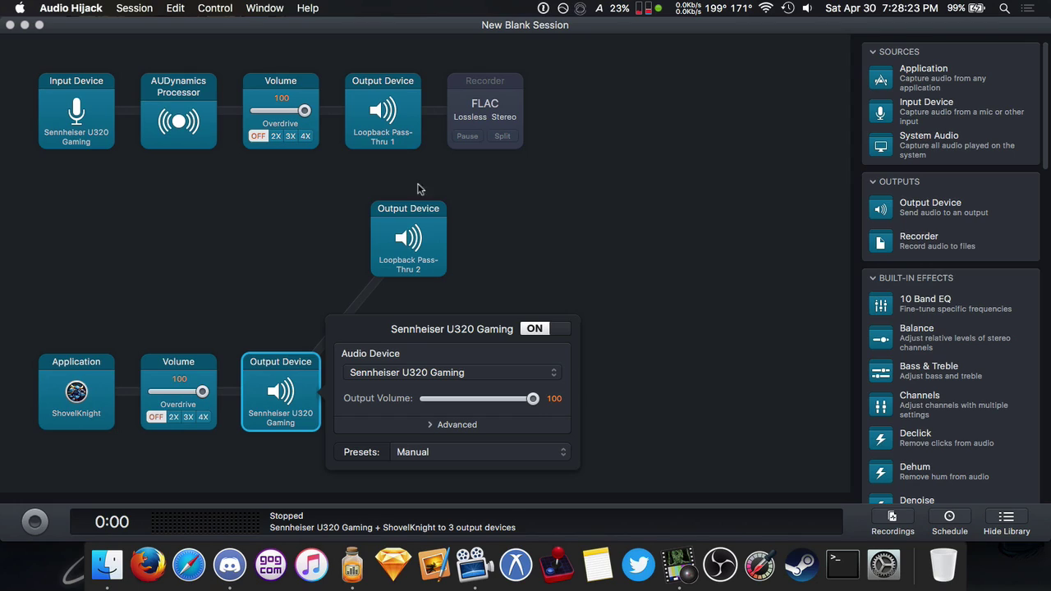
left_click(490, 374)
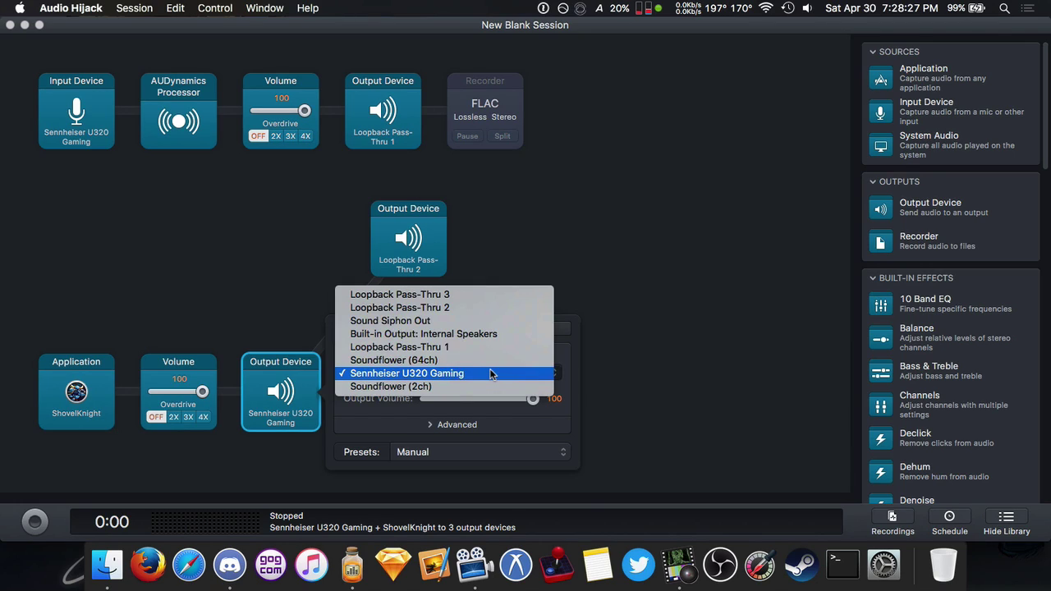
left_click(452, 308)
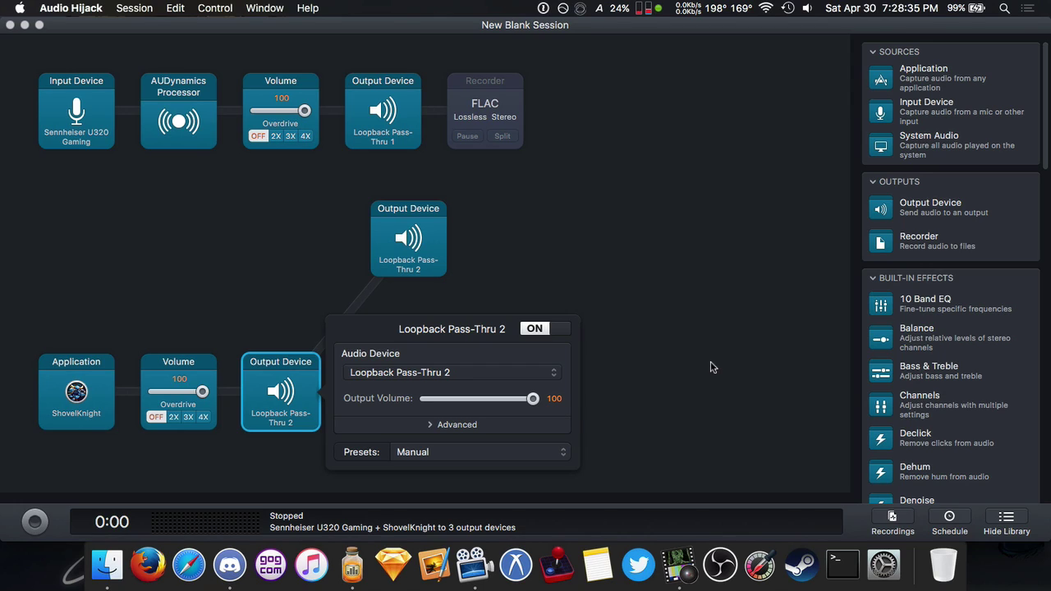
left_click(704, 382)
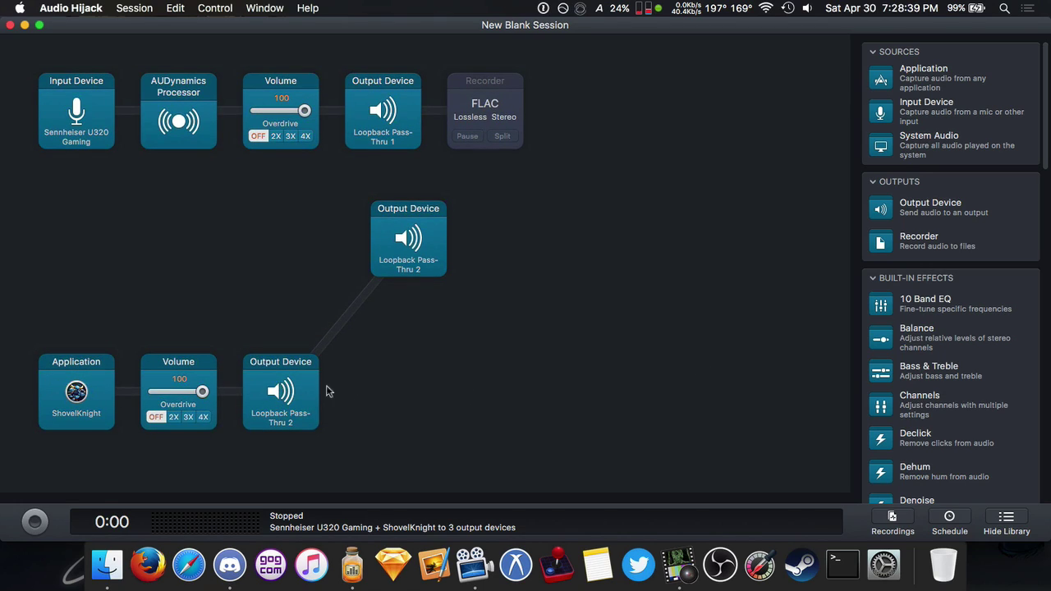
Reconnect the Loopback Pass-Thru 2 output to the mic's Volume and move the ShovelKnight chain down
mouse_move(420, 238)
left_mouse_down()
mouse_move(384, 235)
mouse_move(418, 250)
mouse_move(397, 234)
mouse_move(411, 218)
mouse_move(438, 256)
mouse_move(424, 254)
left_mouse_up()
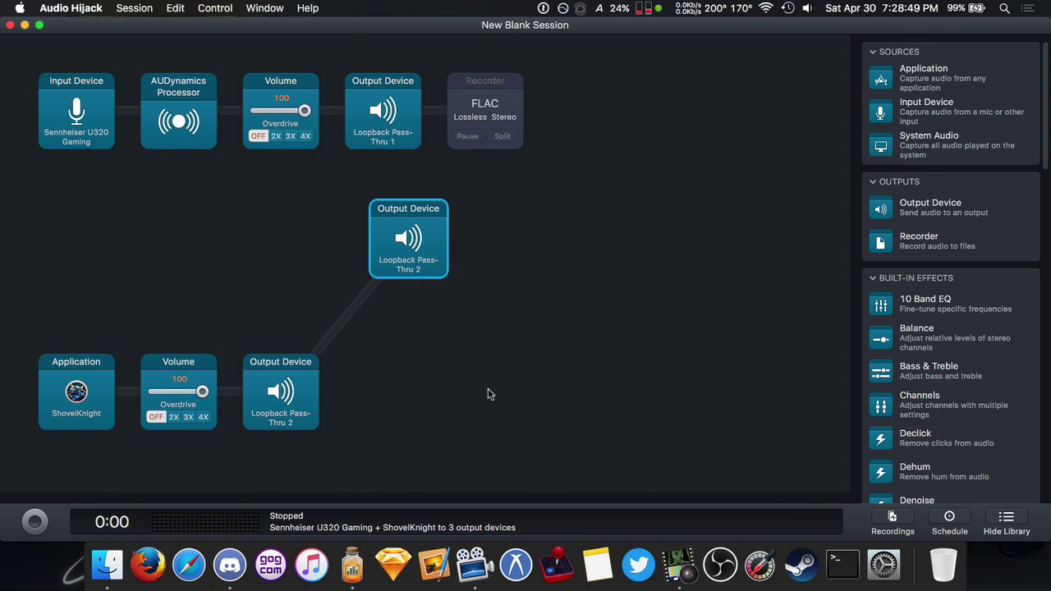
left_click_drag(402, 394, 49, 381)
left_click_drag(285, 377, 282, 403)
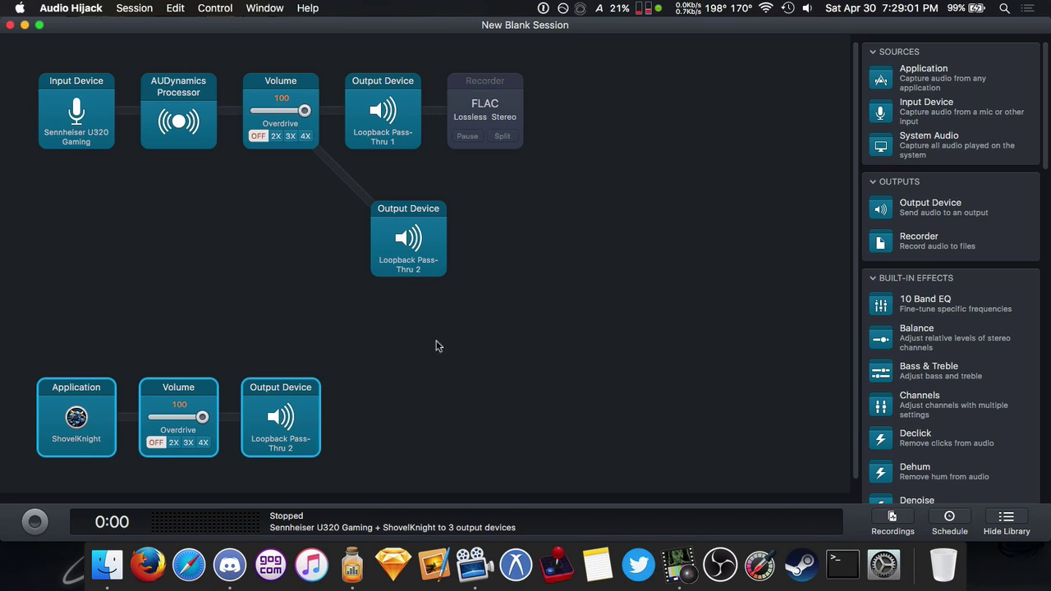
left_click(477, 343)
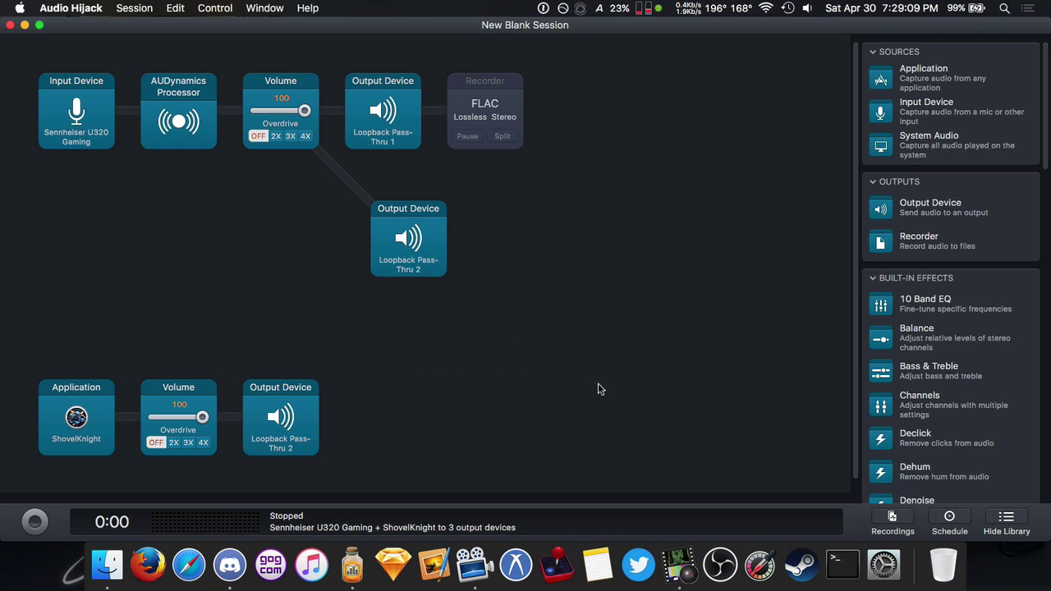
Open and close the Sennheiser U320 Headset session, reopen the Shovel Knight session, then bring OBS forward
key("super+1")
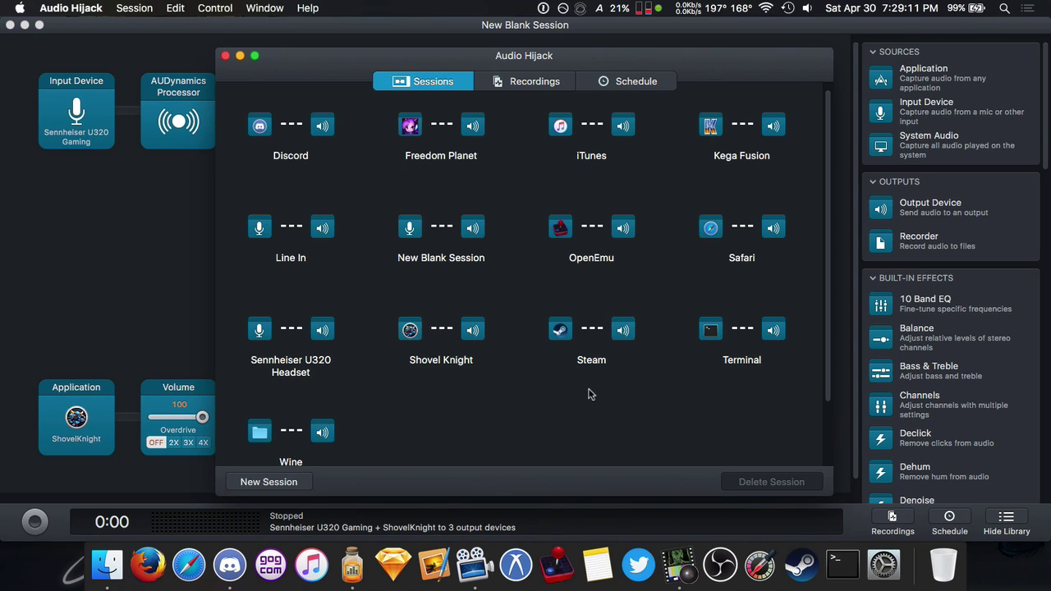
double_click(260, 329)
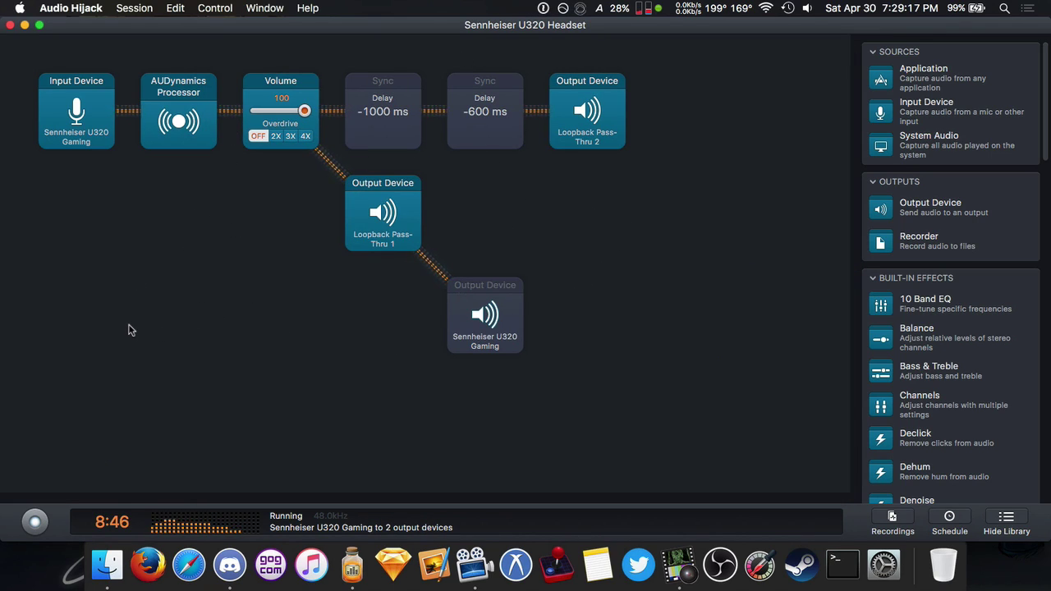
key("super+w")
key("super+1")
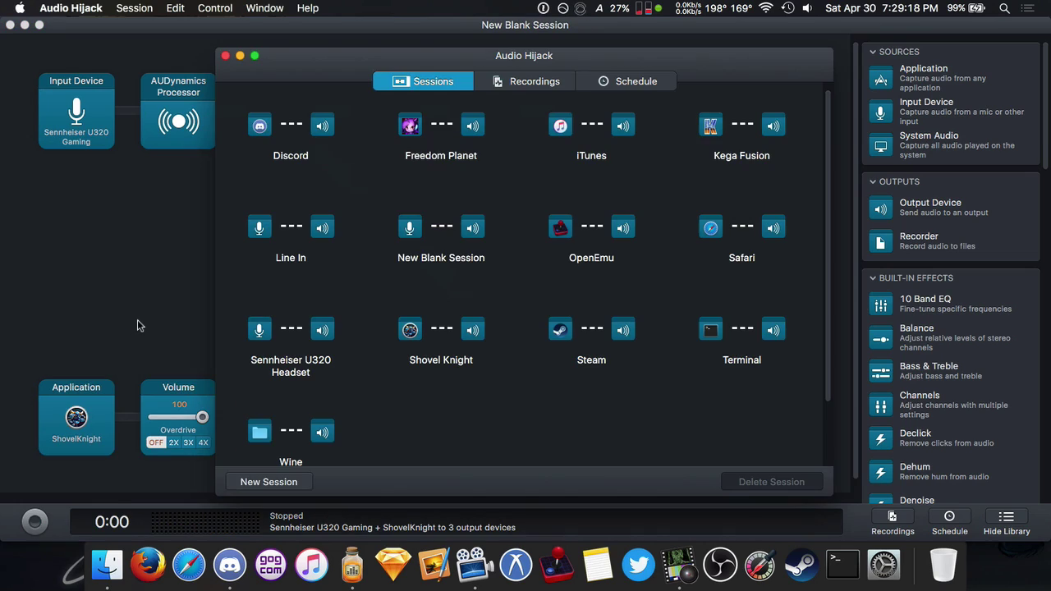
double_click(462, 365)
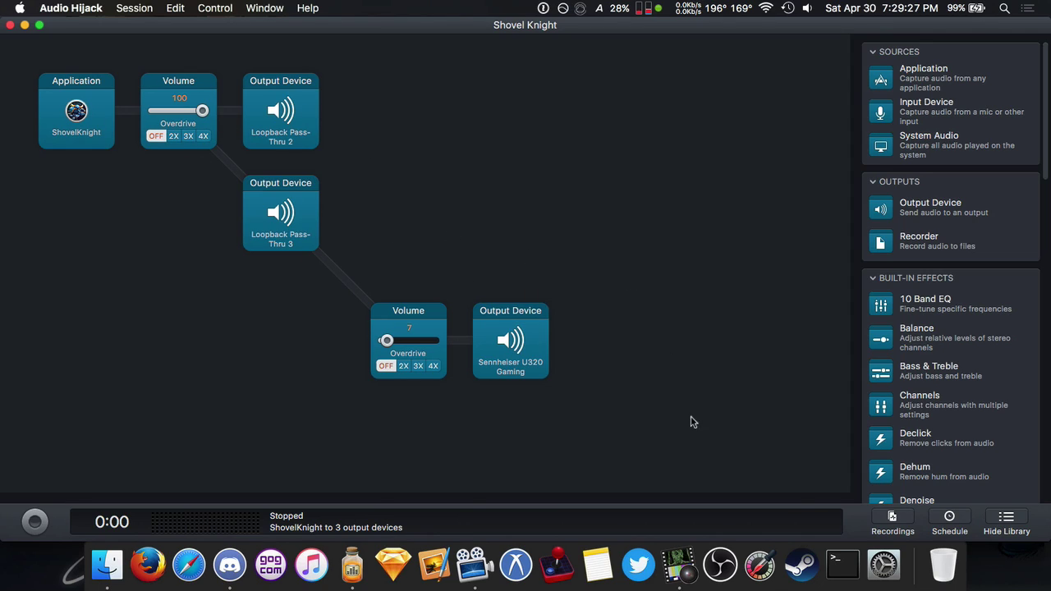
left_click(720, 564)
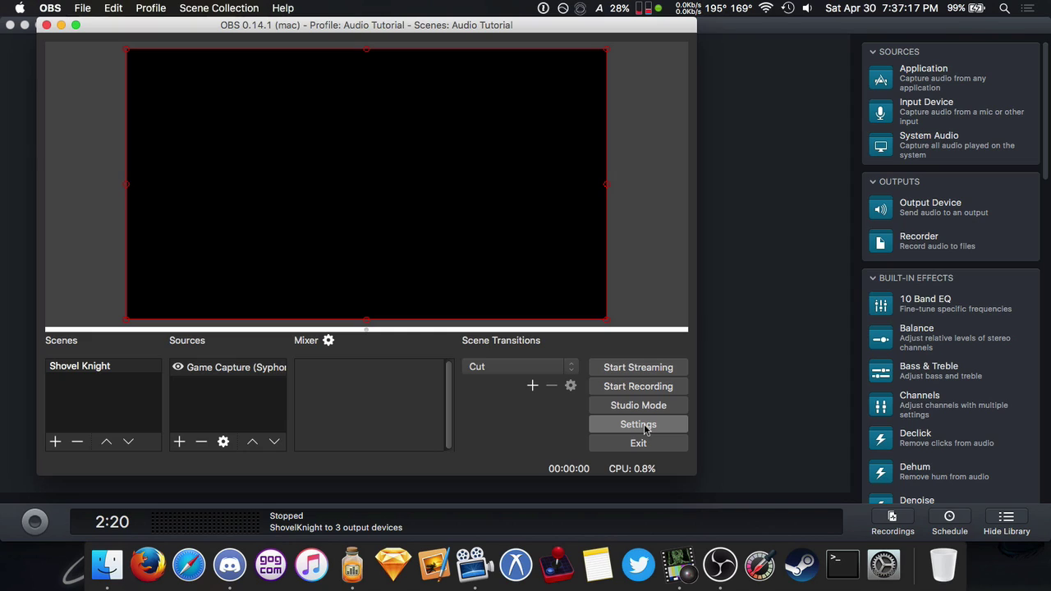
Assign Loopback Pass-Thru 1, 2 and 3 to OBS Mic/Auxiliary Audio Devices 1–3 and save
left_click(645, 428)
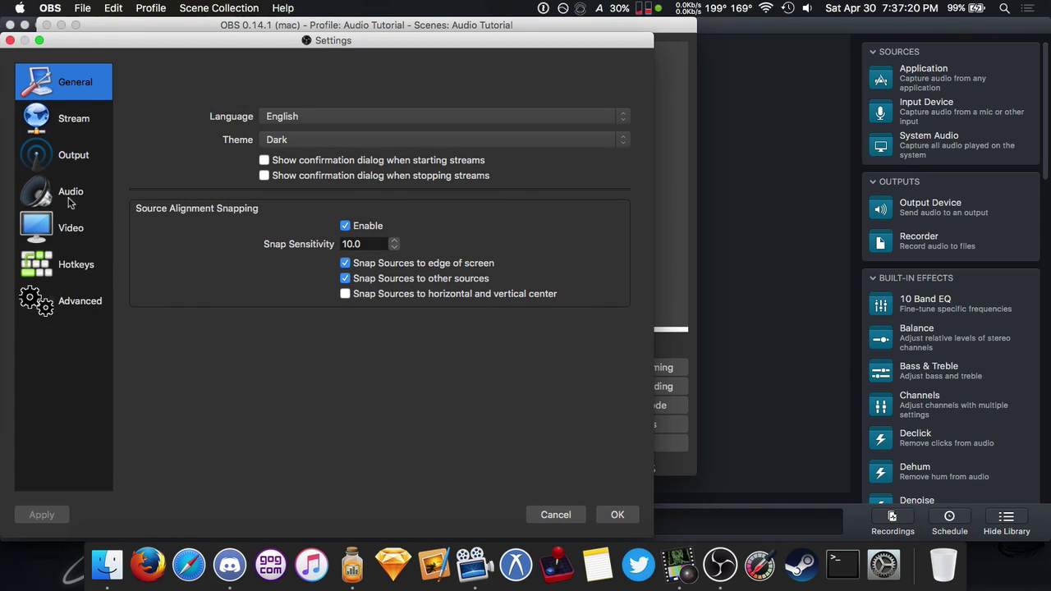
left_click(70, 197)
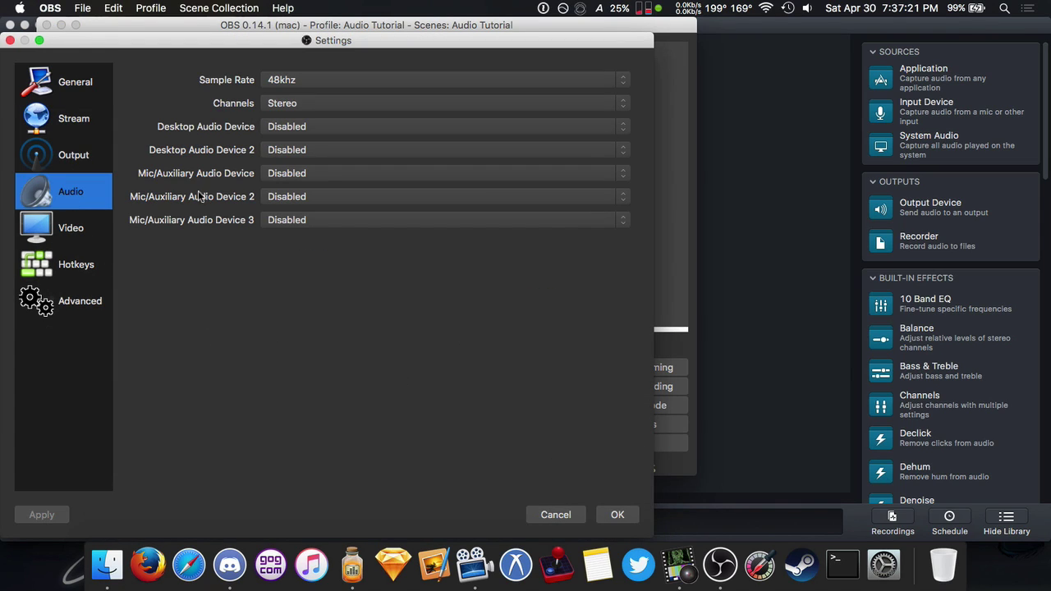
left_click(287, 180)
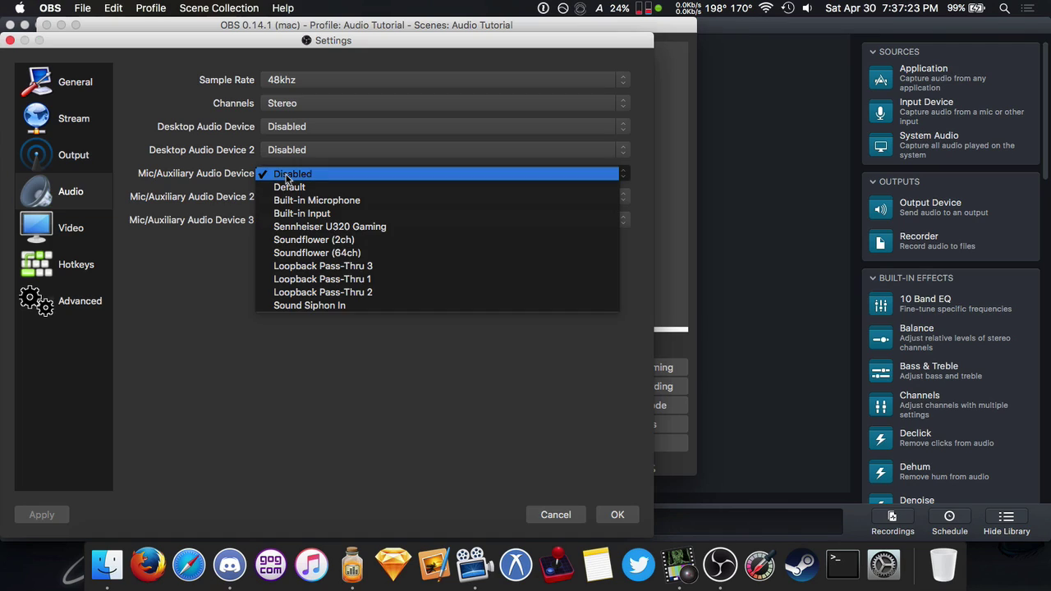
left_click(338, 280)
left_click(306, 201)
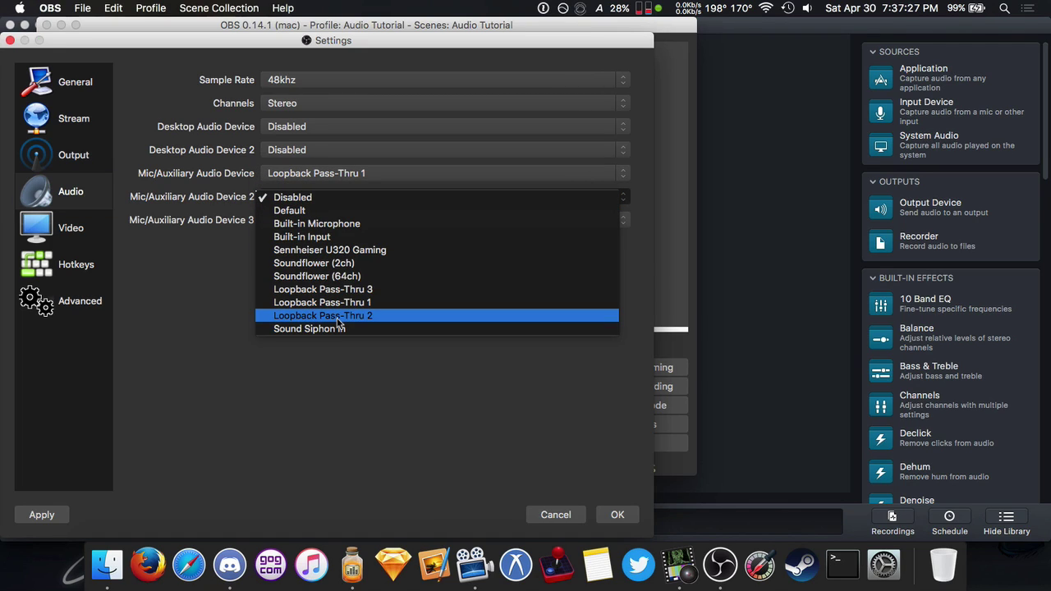
left_click(339, 320)
left_click(326, 221)
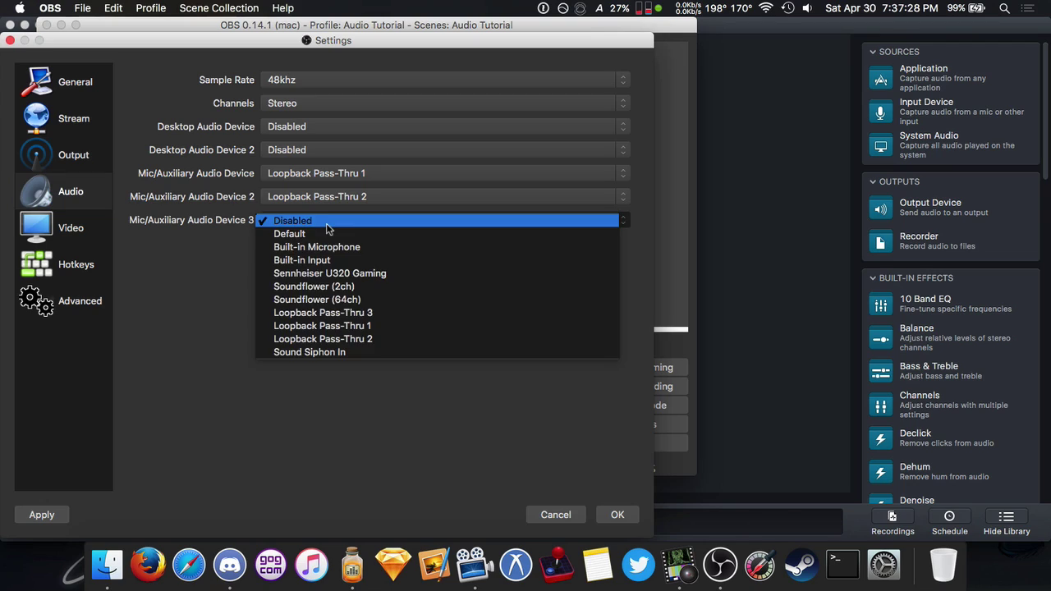
left_click(327, 313)
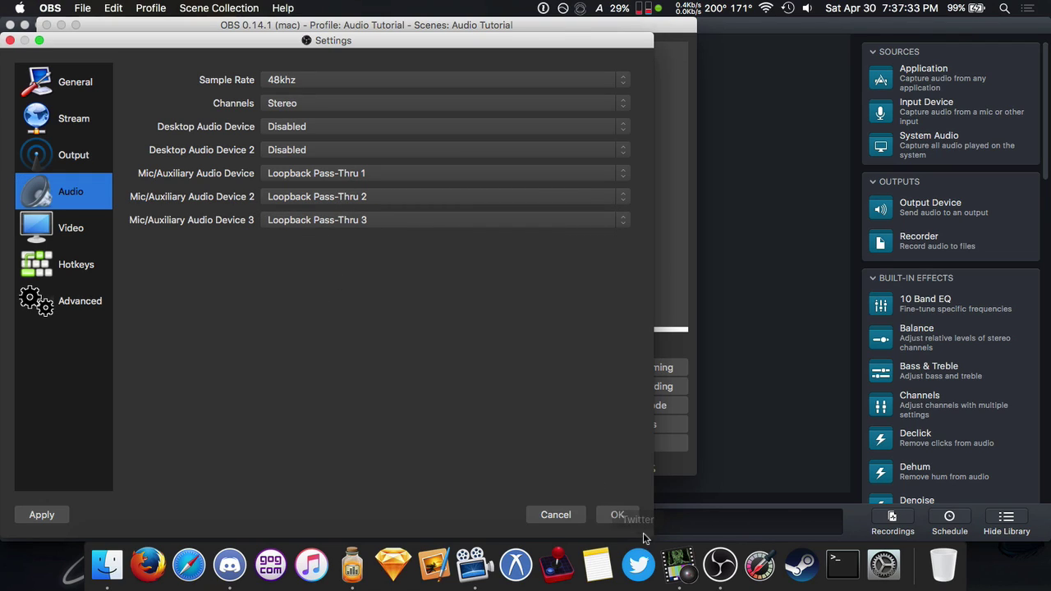
left_click(617, 514)
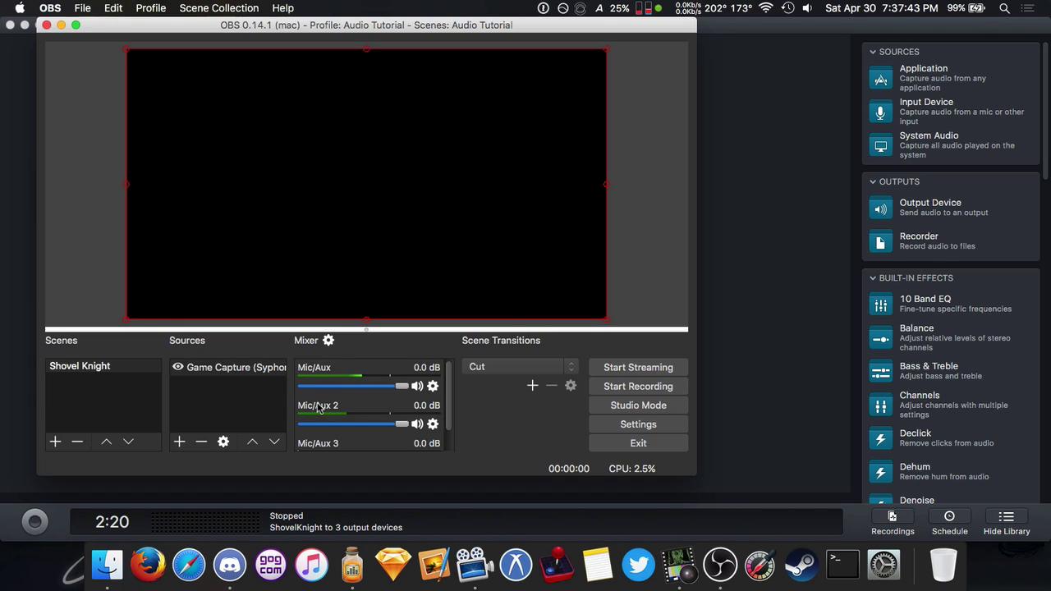
Check the headset session's Loopback Pass-Thru 2 output, then watch OBS's Mic/Aux and Mic/Aux 2 meters
left_click(788, 369)
key("super+grave")
key("super+grave")
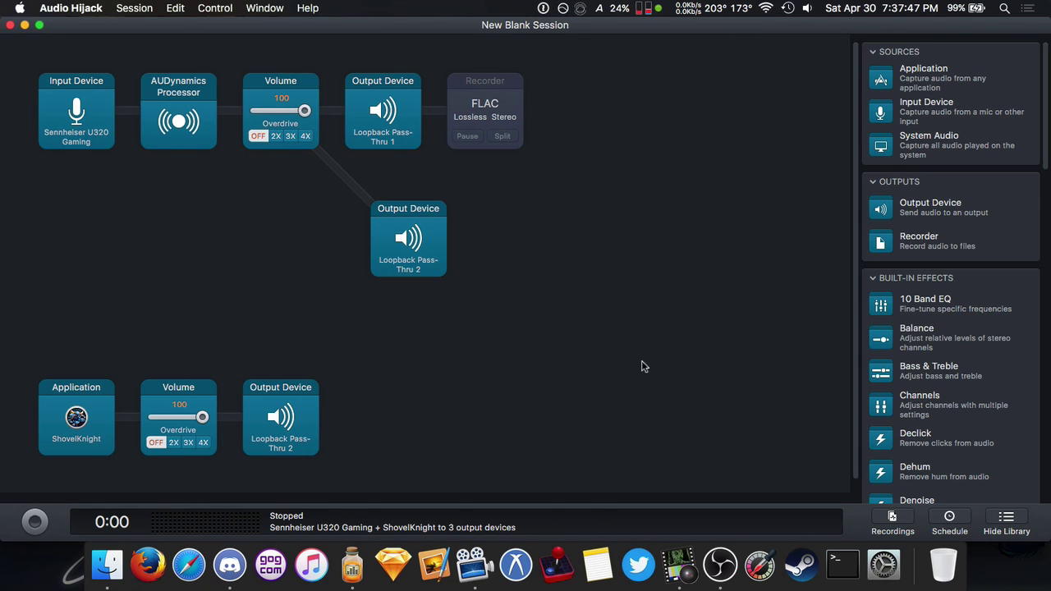
key("super+grave")
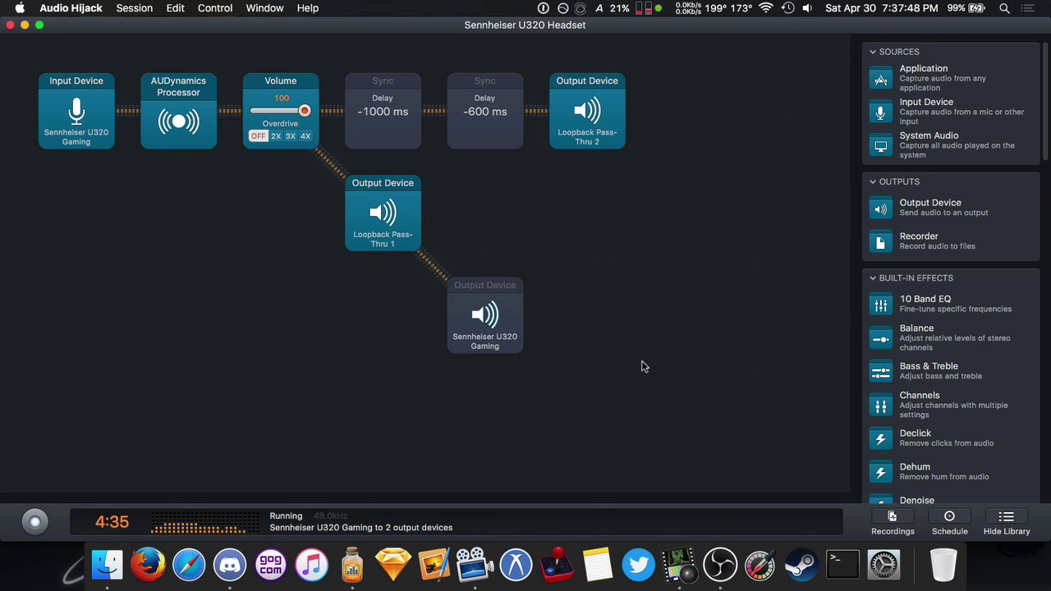
left_click(591, 119)
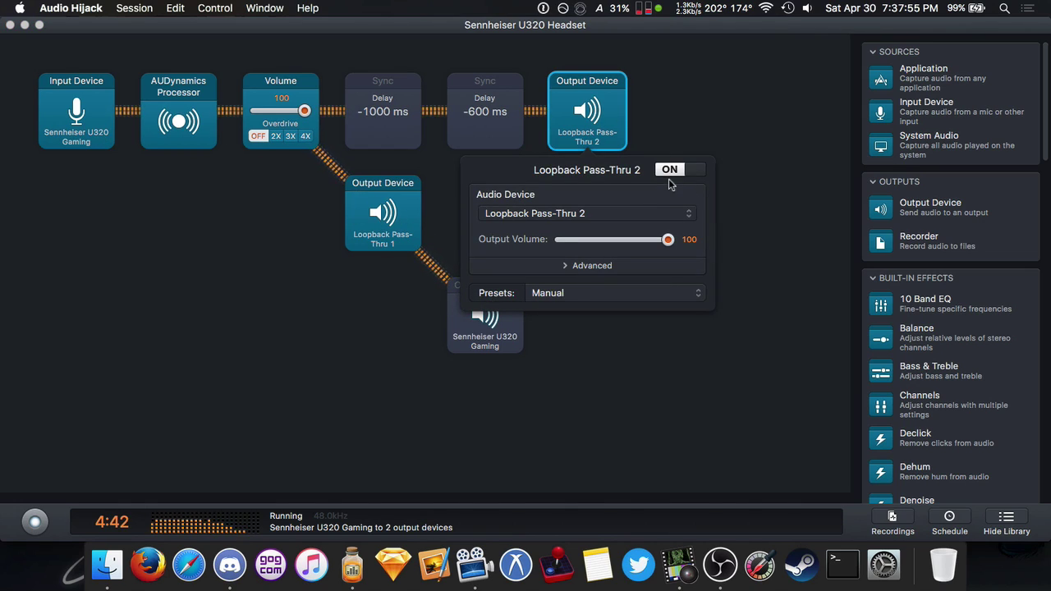
left_click(793, 240)
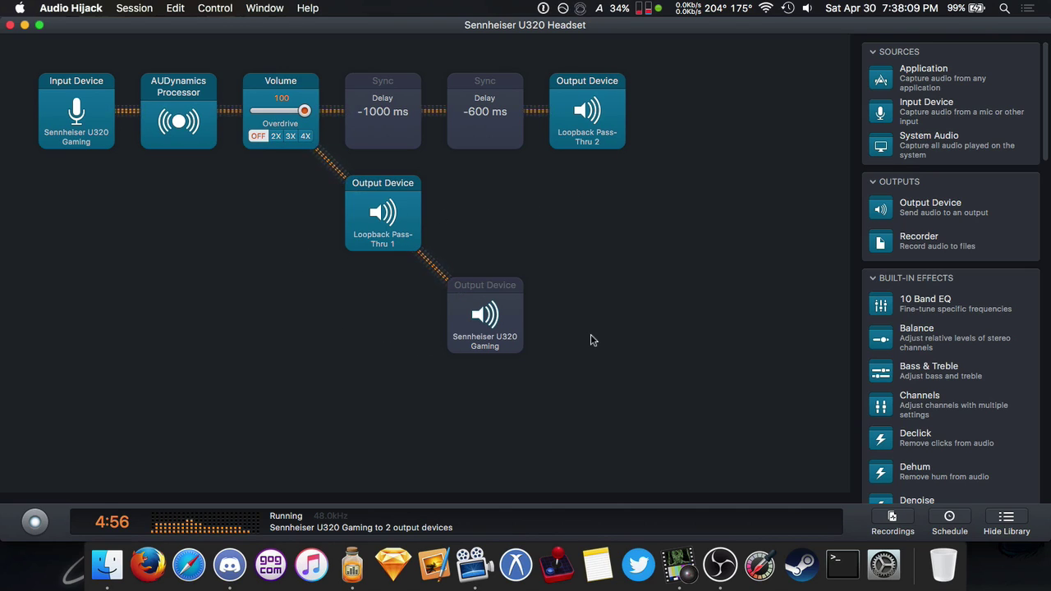
left_click(719, 565)
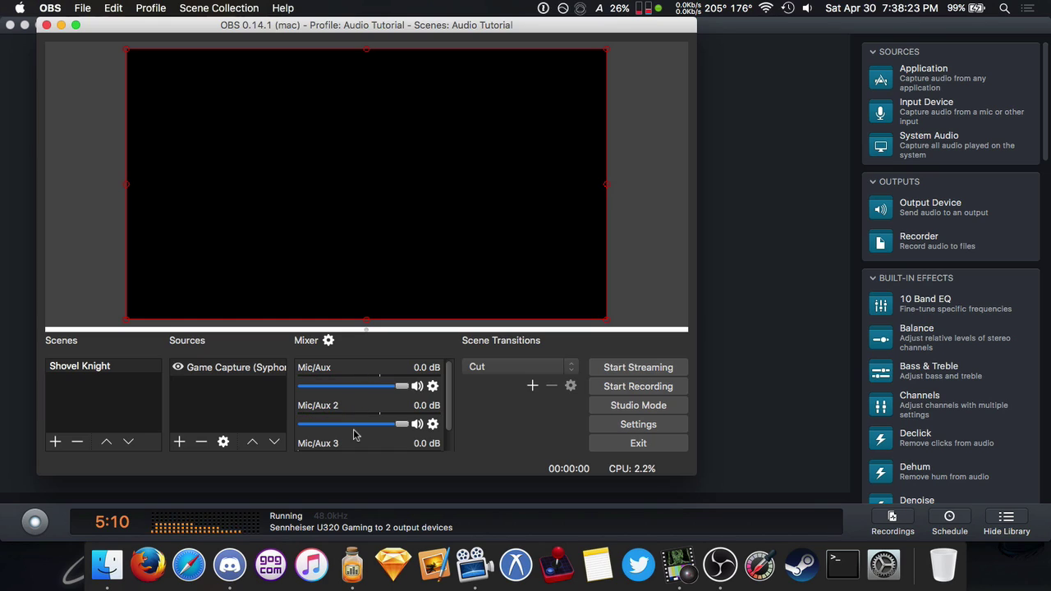
left_click(763, 358)
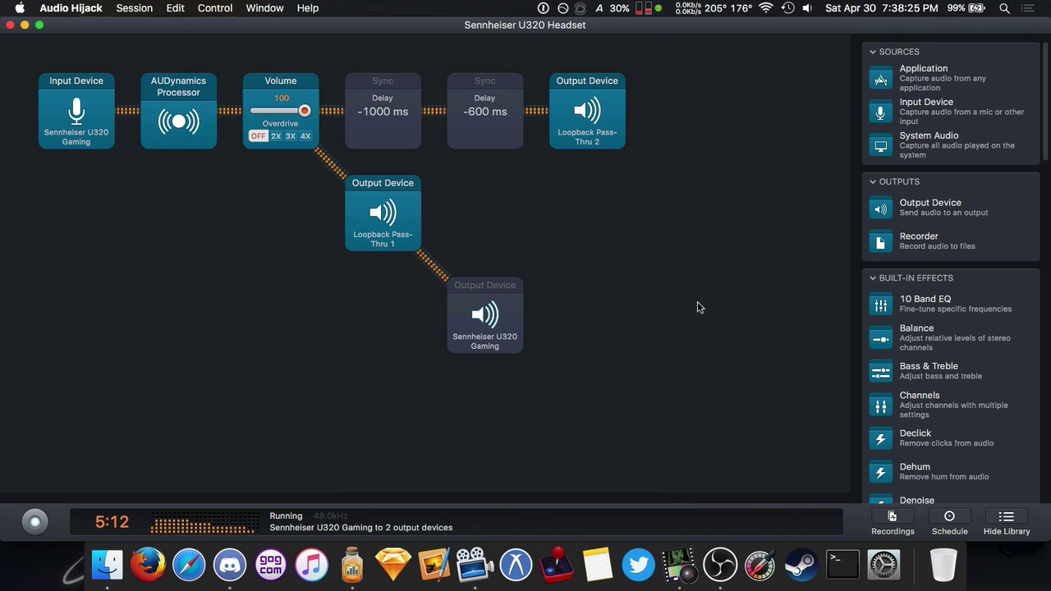
key("super+Tab")
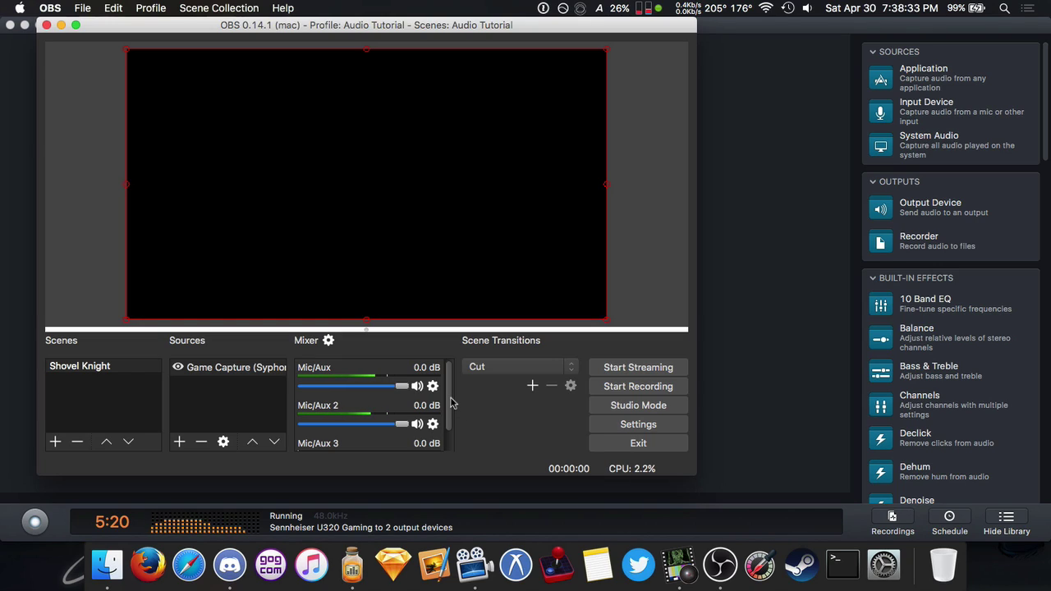
Open the Shovel Knight session and launch the Shovel Knight game from the launcher
left_click(715, 356)
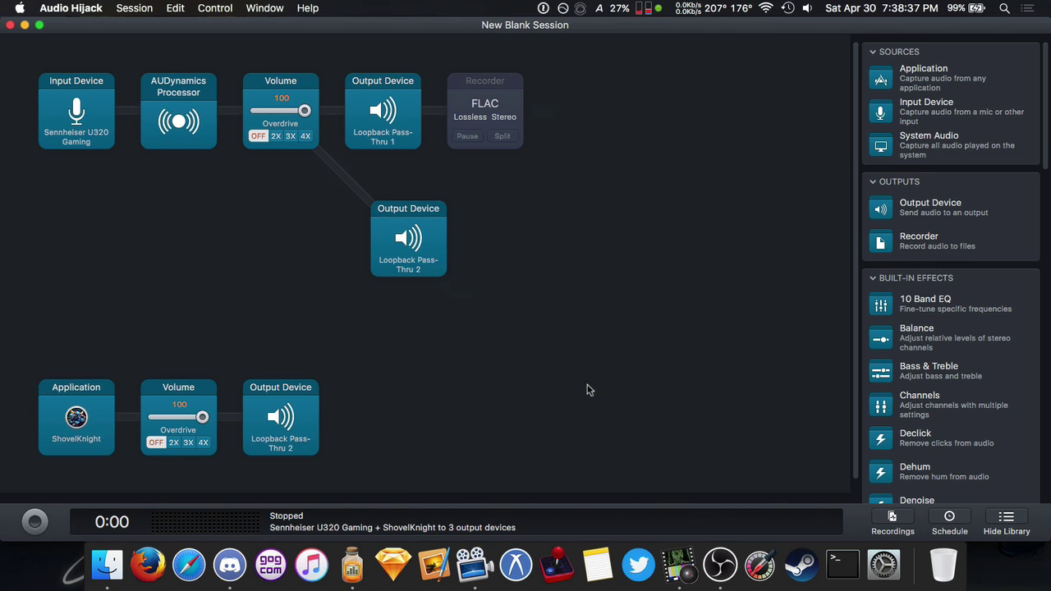
key("Return")
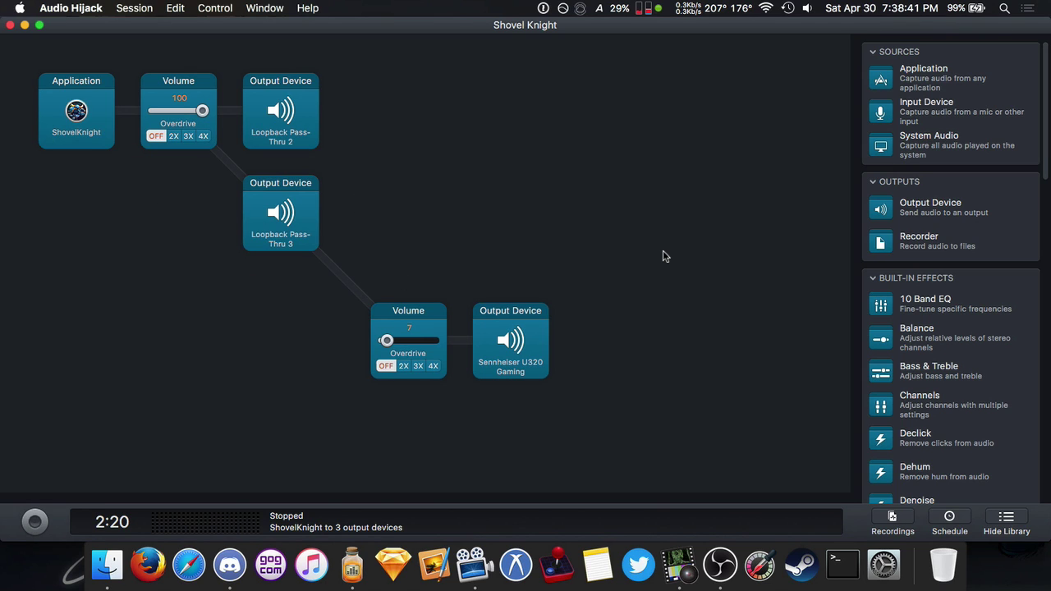
key("F4")
type("shov")
key("Return")
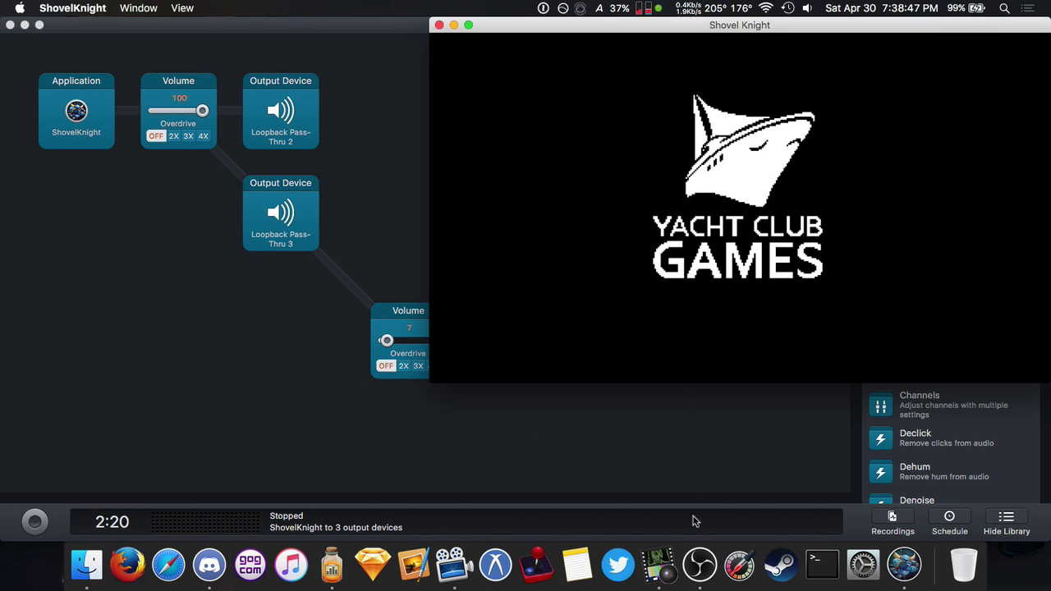
Run the Shovel Knight session and view the game capture and audio in OBS
left_click(700, 565)
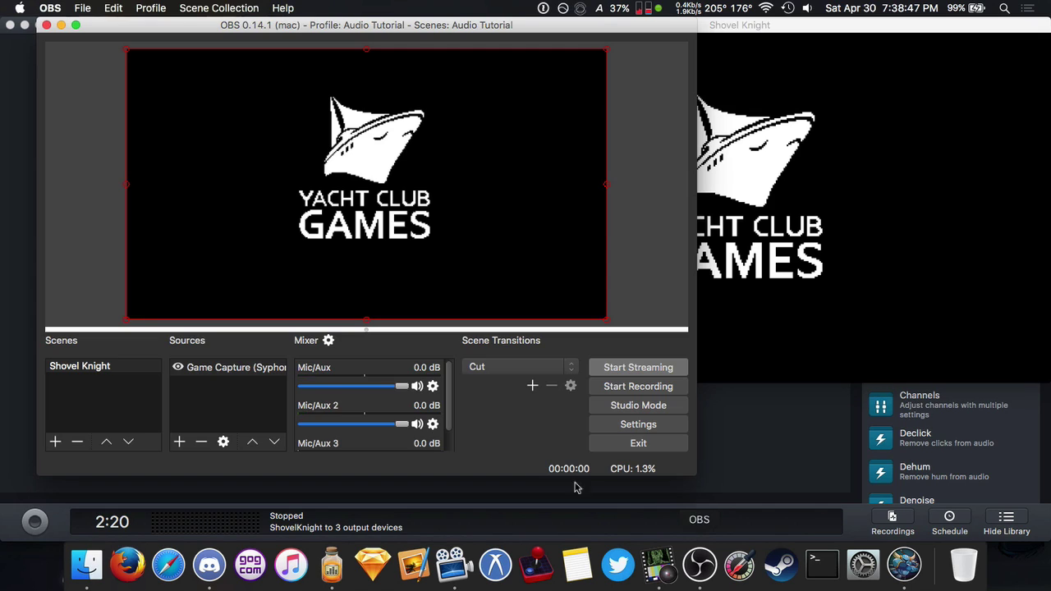
left_click(744, 453)
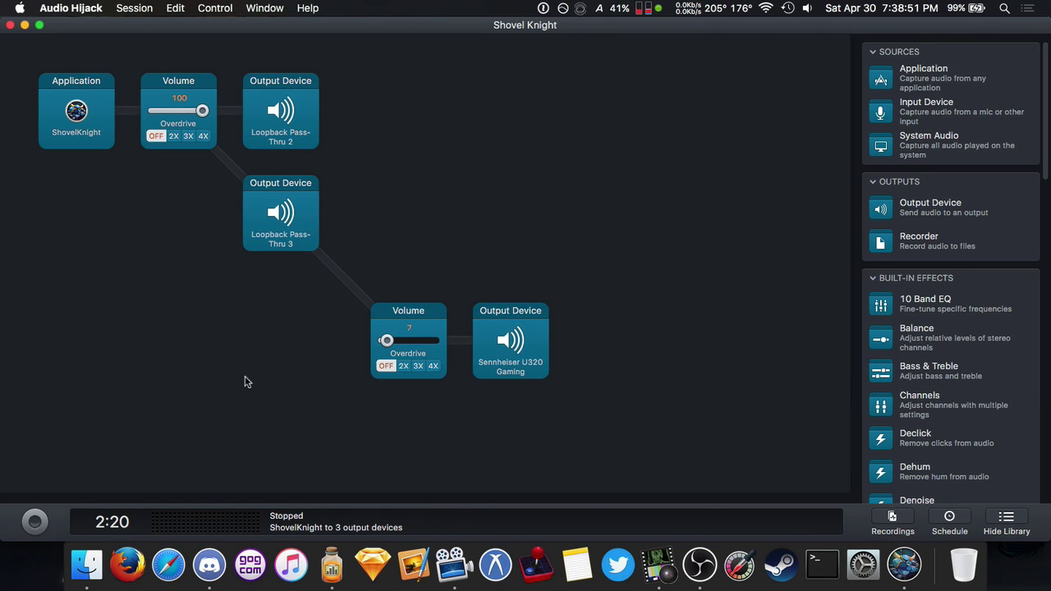
key("super+r")
left_click(701, 564)
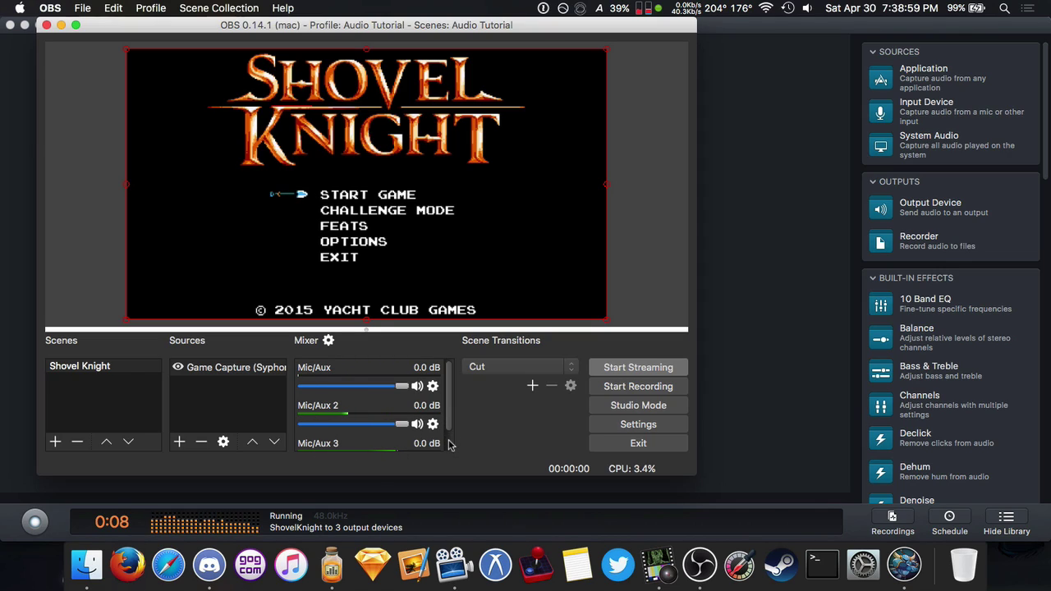
Inspect the Loopback Pass-Thru 2 and Pass-Thru 3 output settings in the Shovel Knight session
scroll(407, 415, "down", 2)
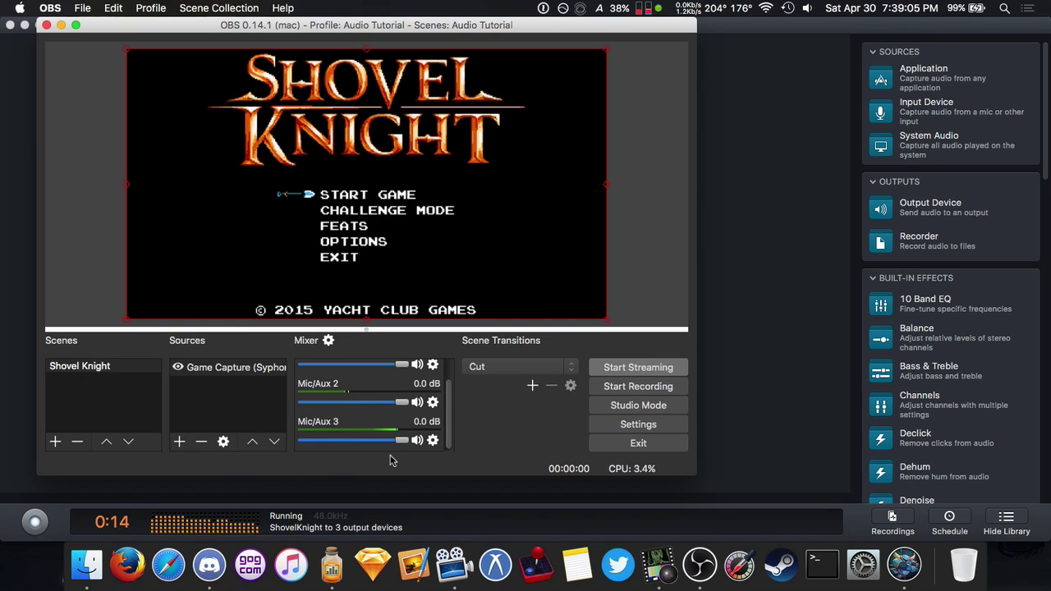
left_click(763, 420)
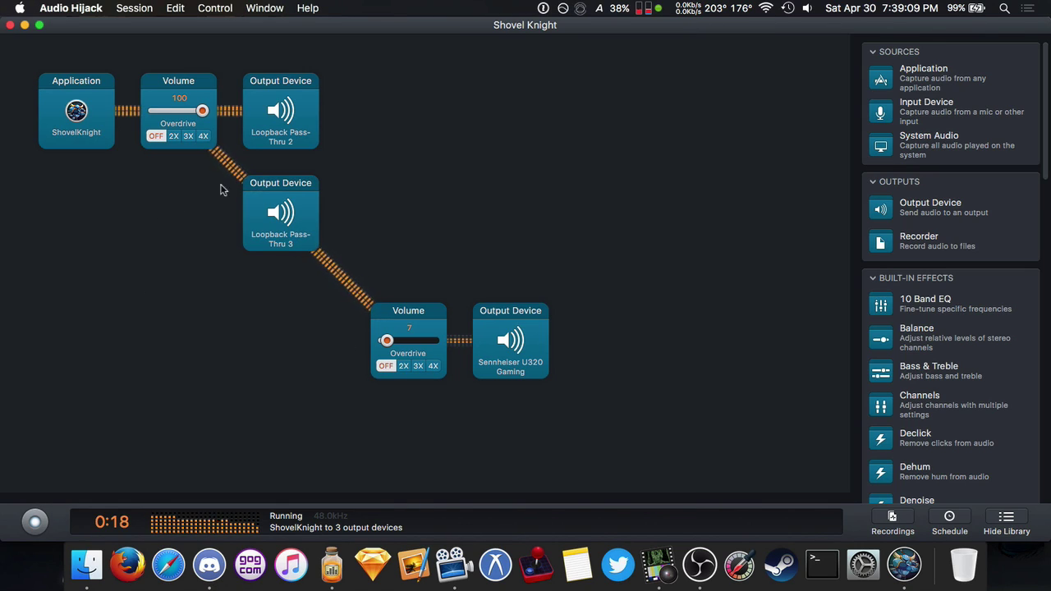
left_click(284, 110)
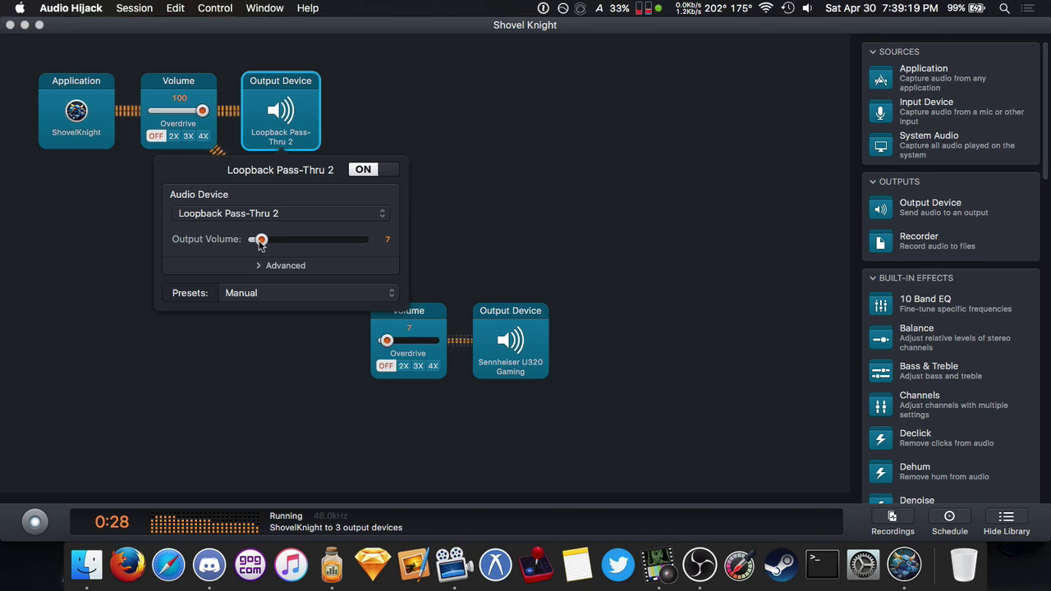
left_click(561, 206)
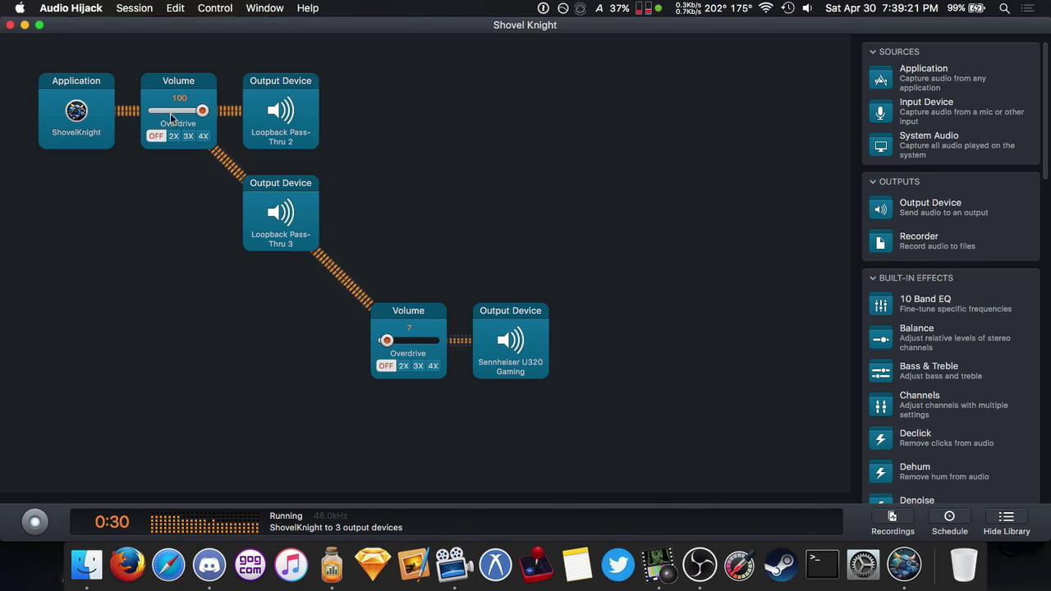
left_click(291, 218)
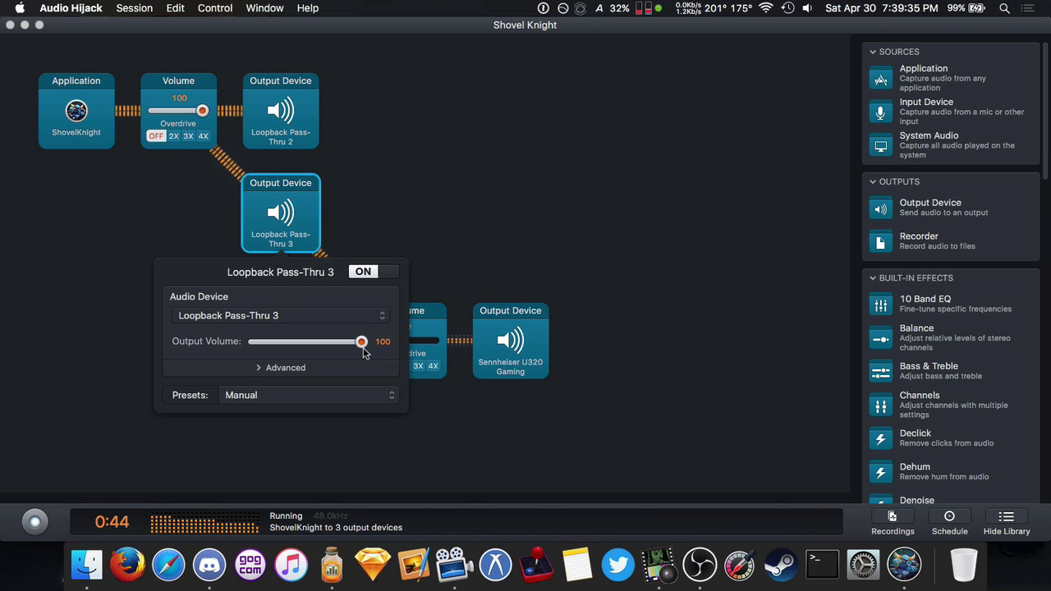
left_click(538, 431)
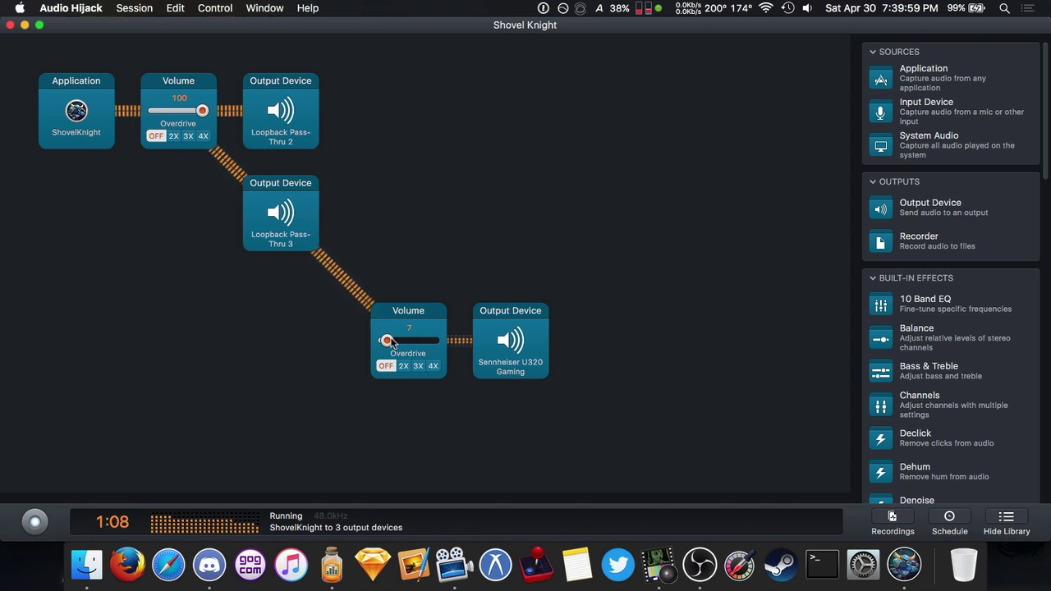
Set the Sennheiser headphone Volume to 7 and recheck the Pass-Thru 2 and 3 outputs
left_click_drag(387, 342, 391, 346)
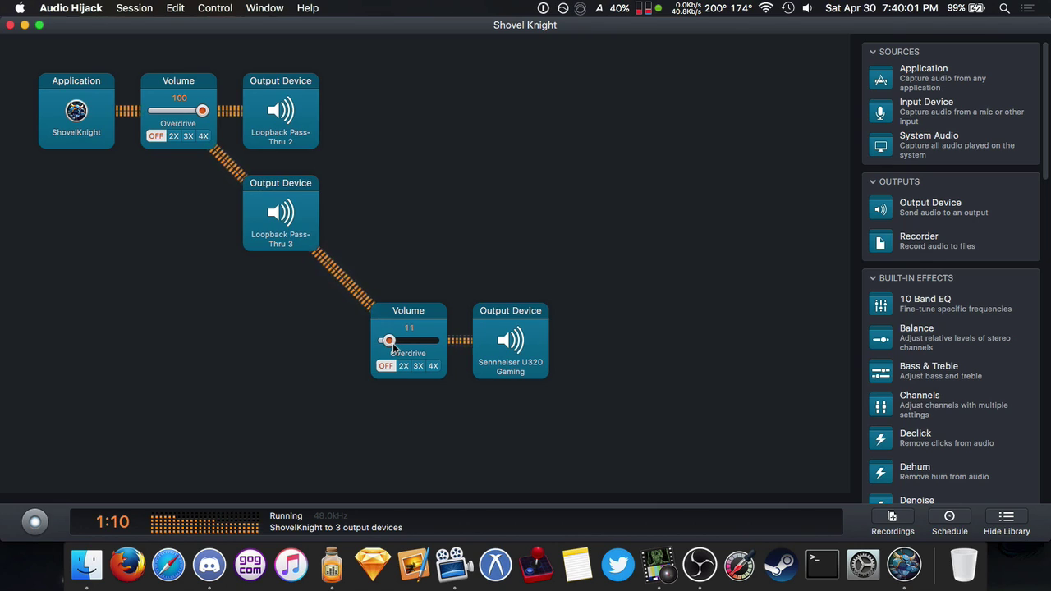
left_click_drag(392, 346, 389, 344)
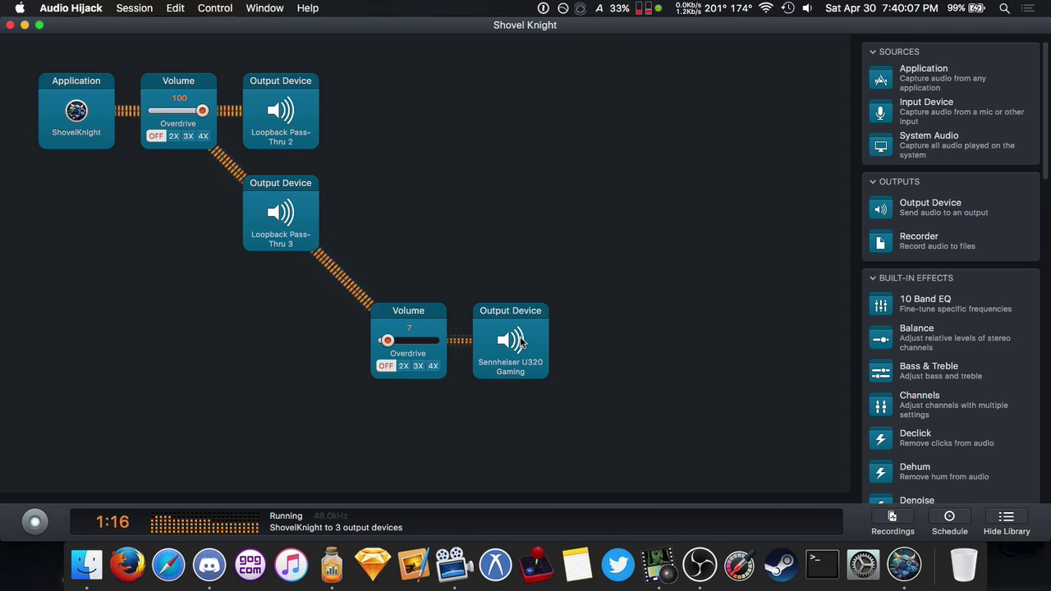
left_click(276, 129)
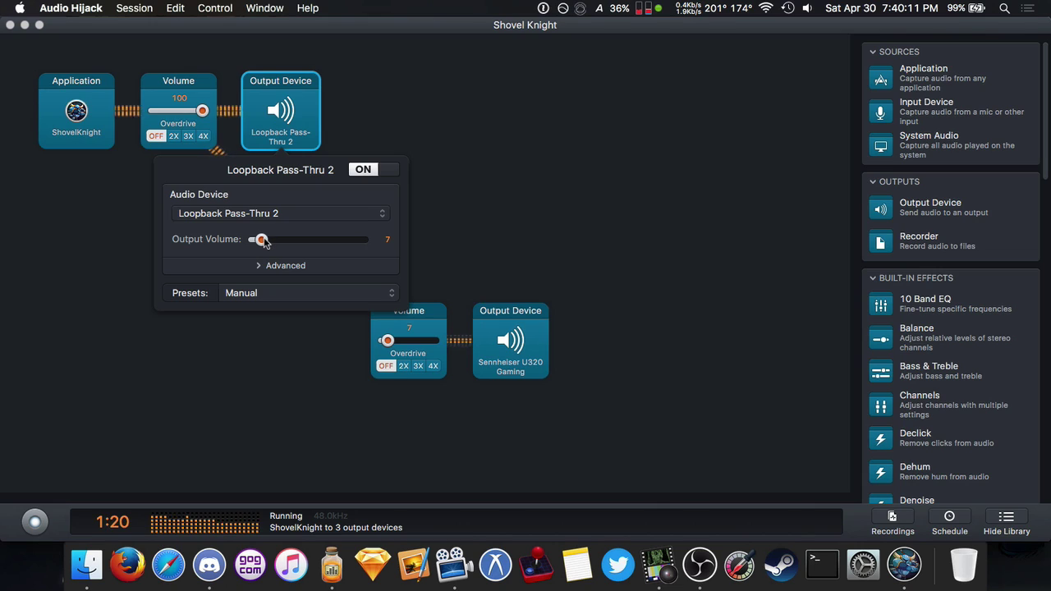
left_click(293, 356)
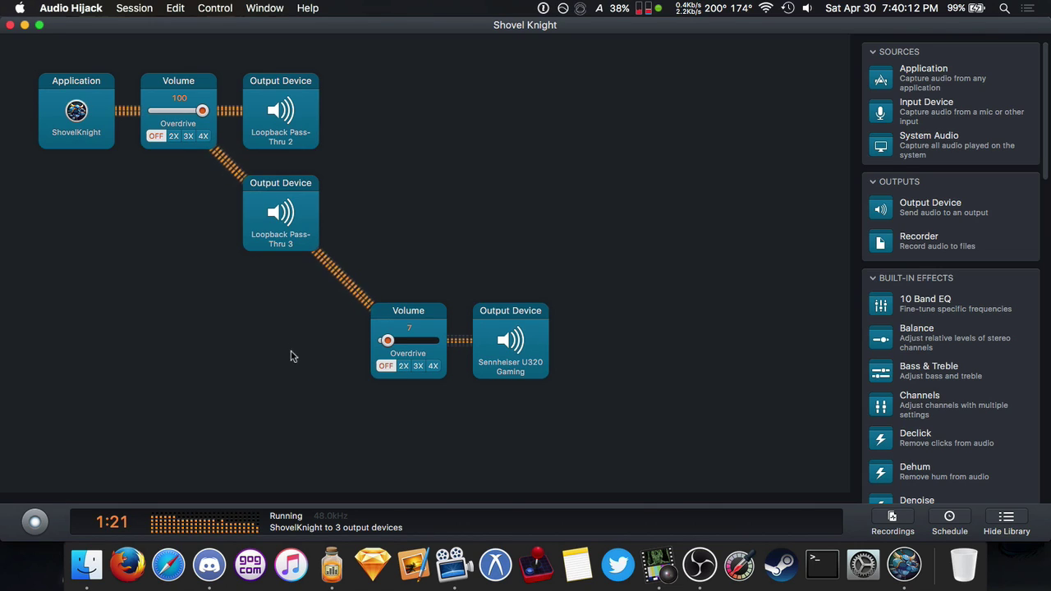
left_click(279, 215)
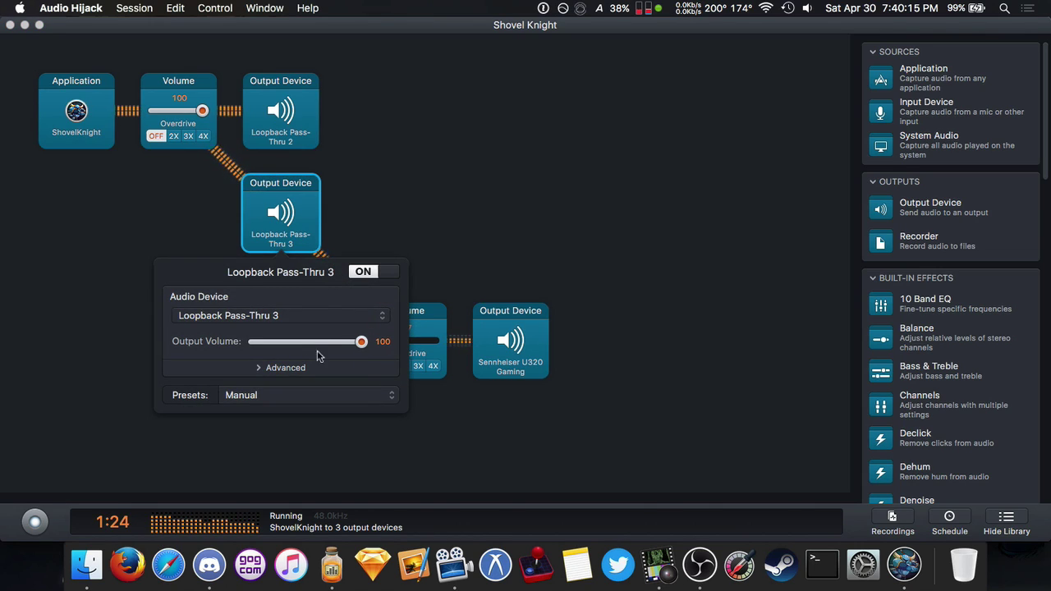
left_click(541, 428)
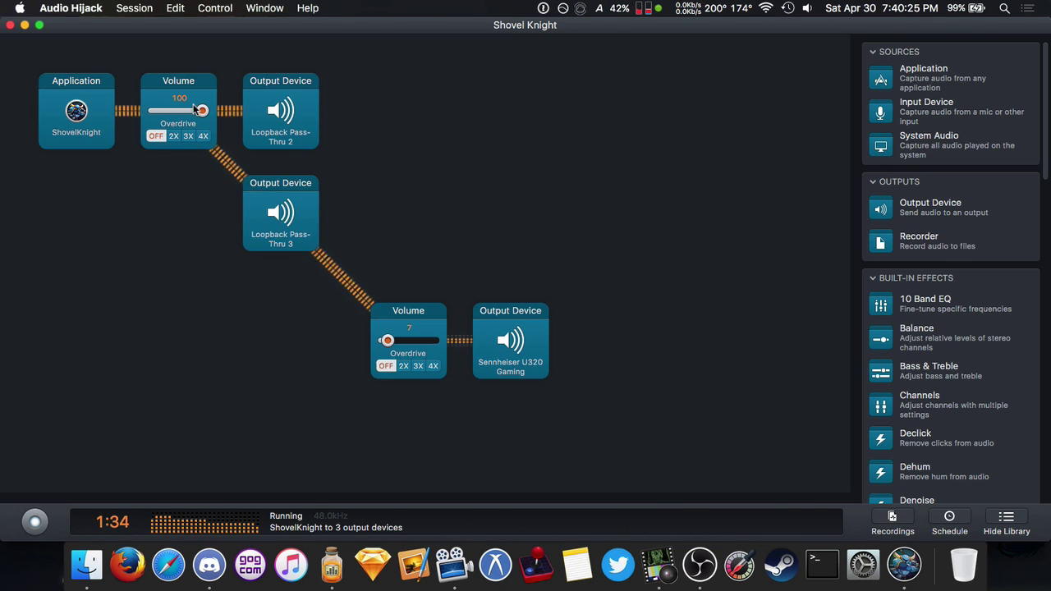
Restore the game Volume to 100, set Loopback Pass-Thru 2 output volume to 7, and return to OBS
left_click_drag(203, 112, 156, 112)
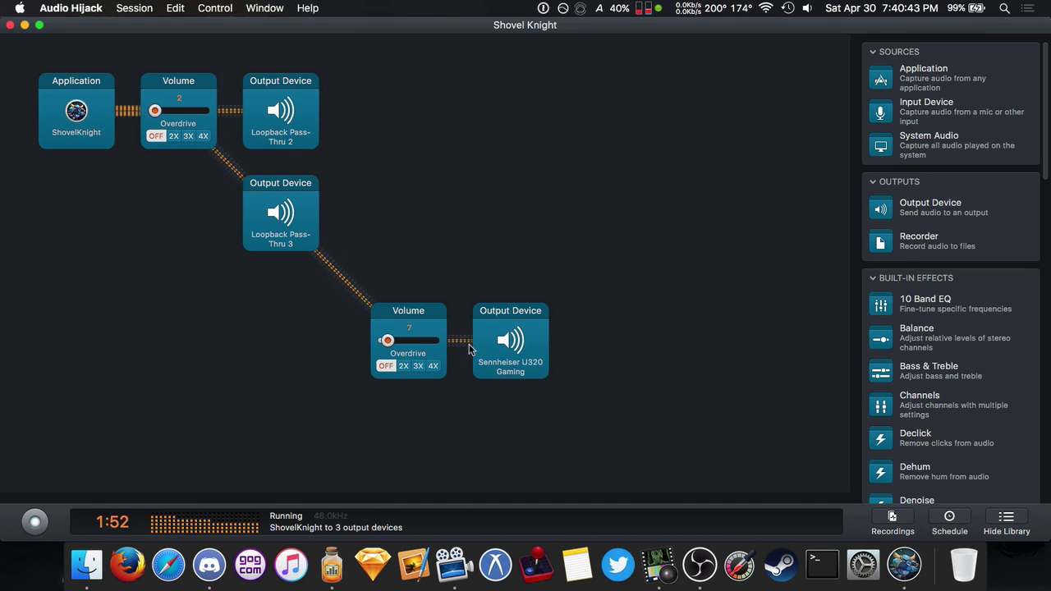
left_click_drag(183, 116, 215, 118)
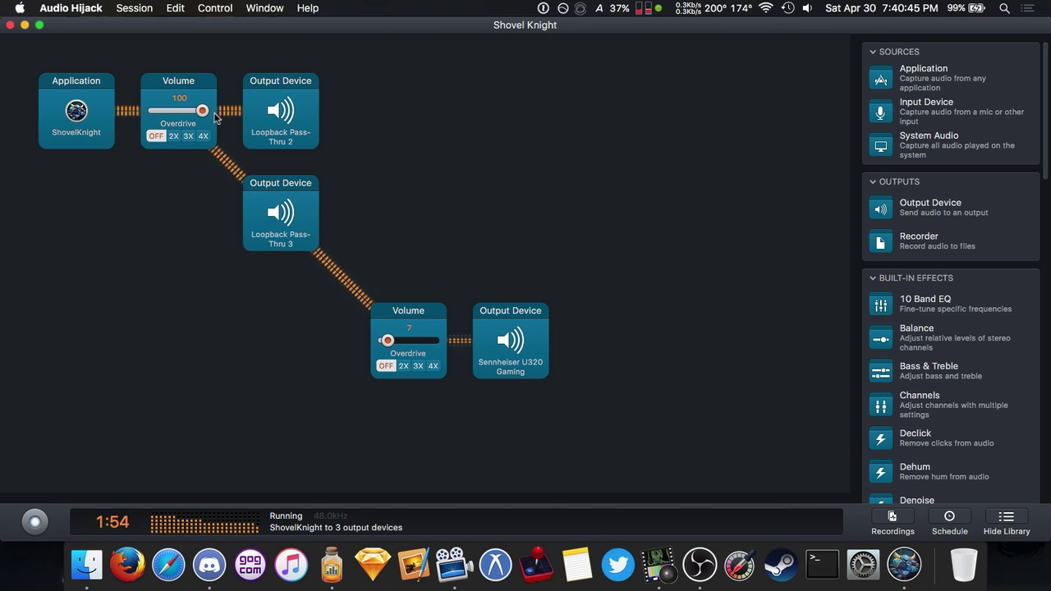
left_click(312, 108)
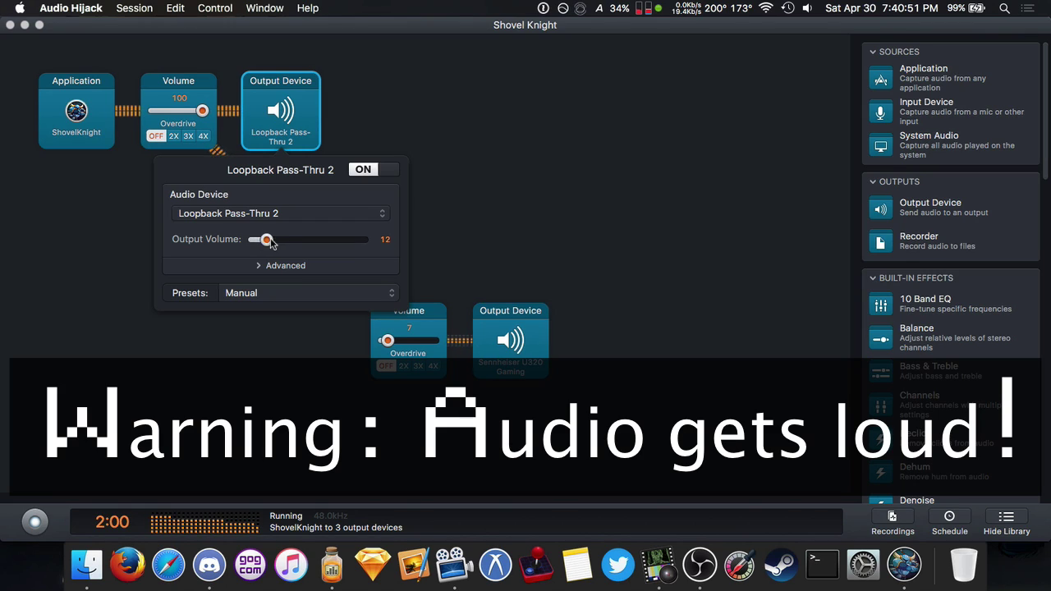
left_click_drag(267, 240, 361, 240)
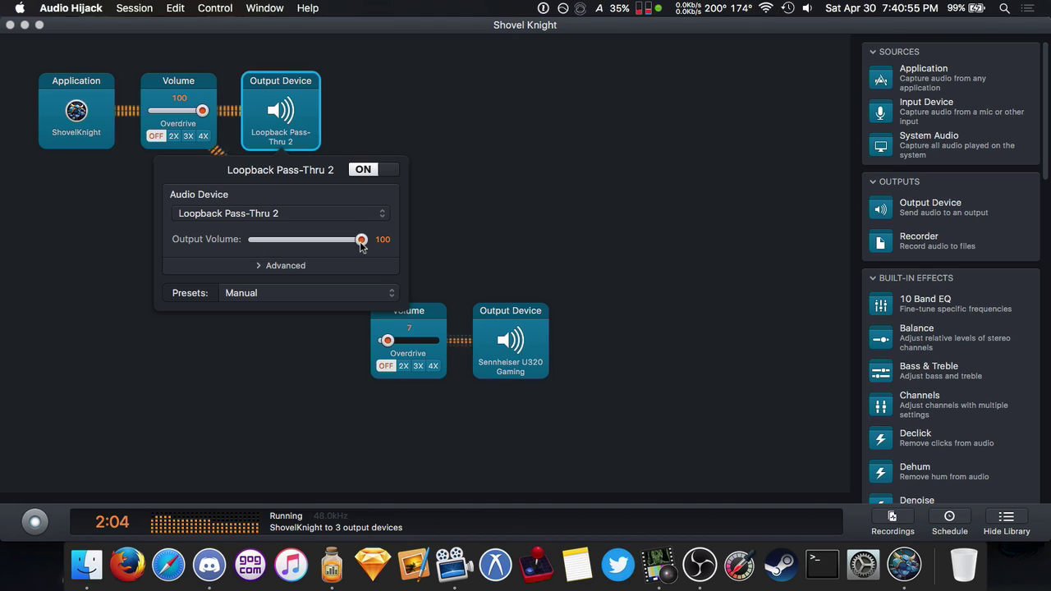
left_click(264, 239)
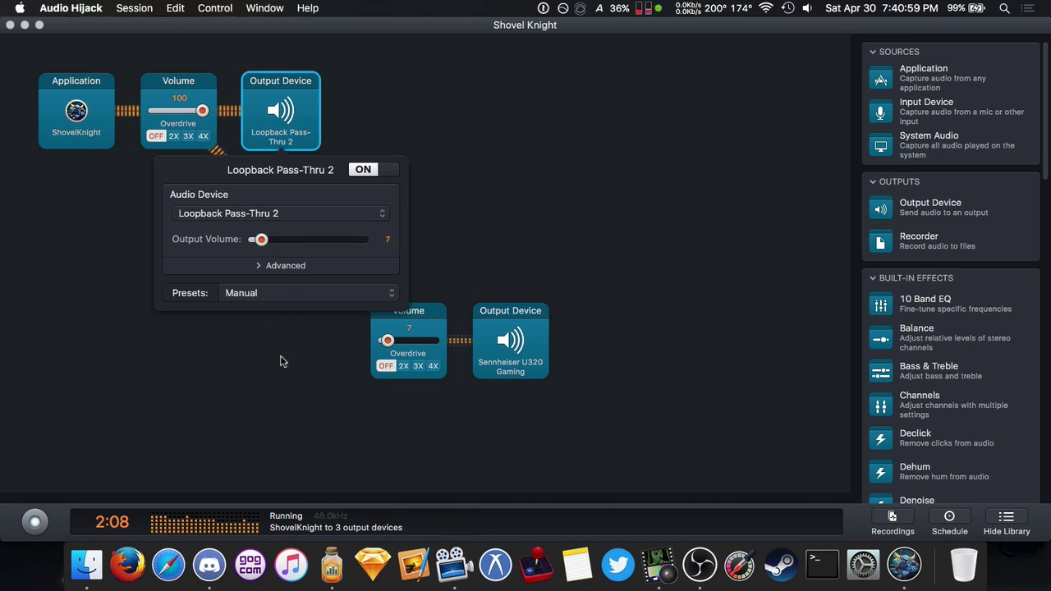
left_click(323, 366)
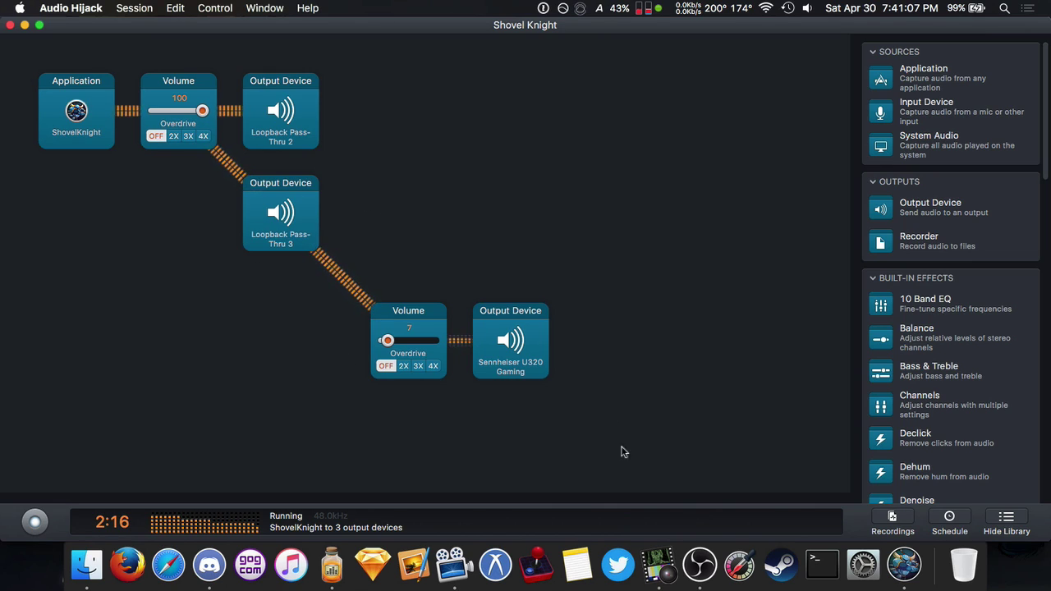
key("super+Tab")
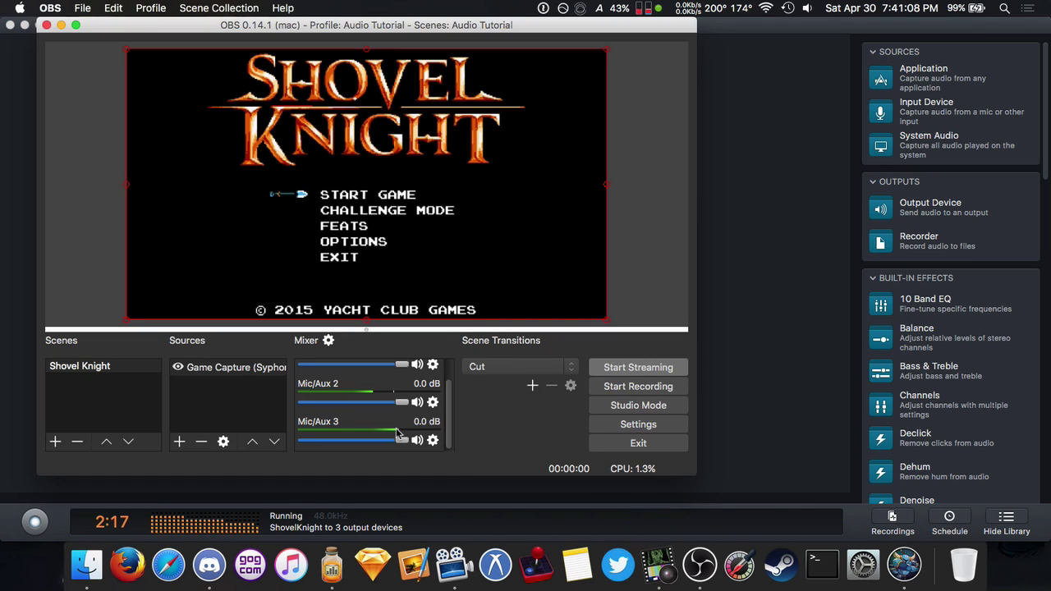
Review OBS's audio device assignments and recording audio track 3 without changing anything
left_click(624, 424)
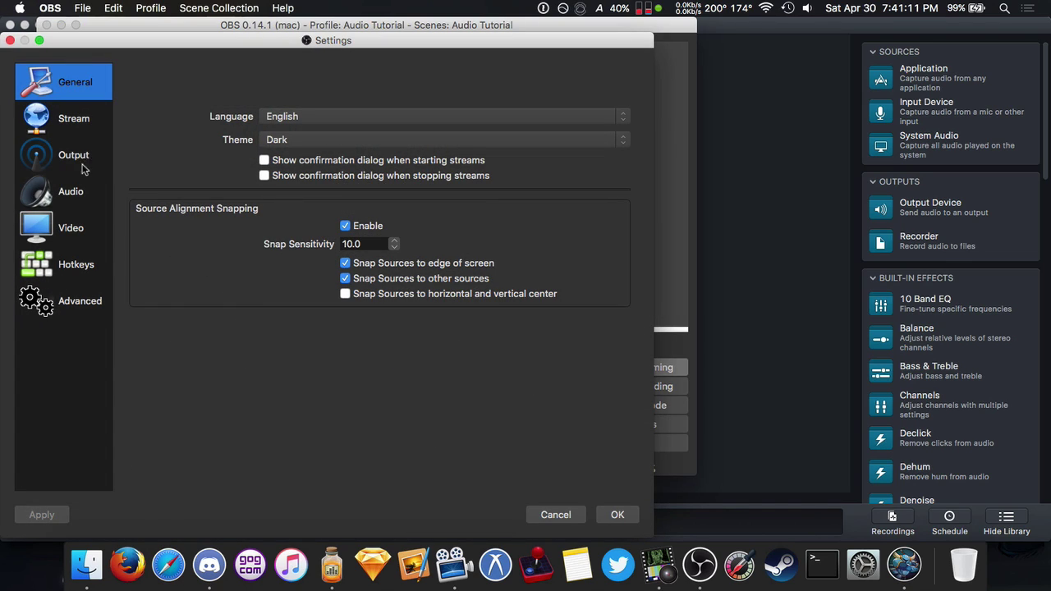
left_click(71, 192)
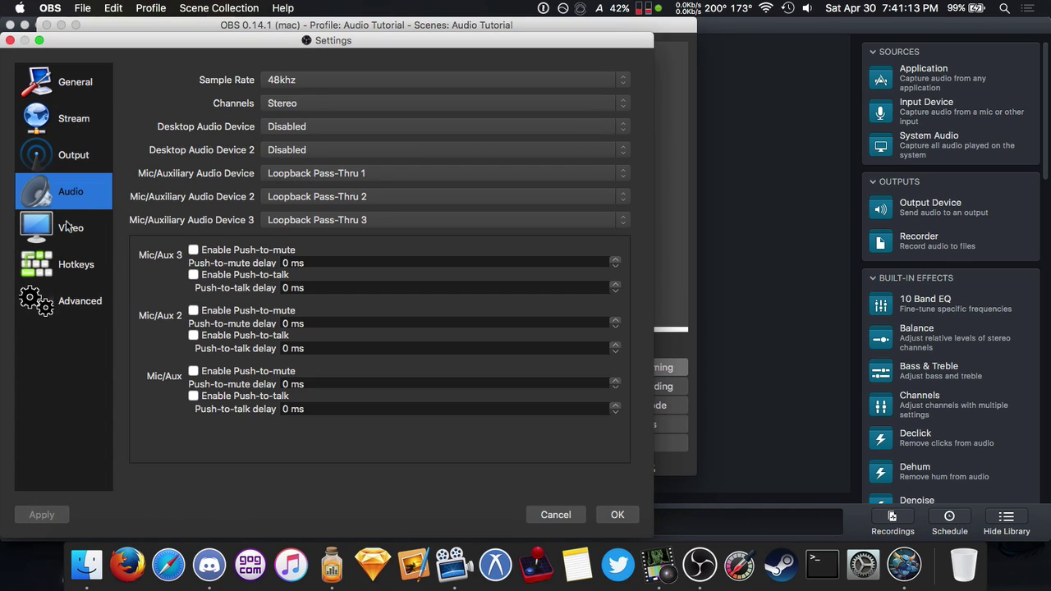
left_click(75, 158)
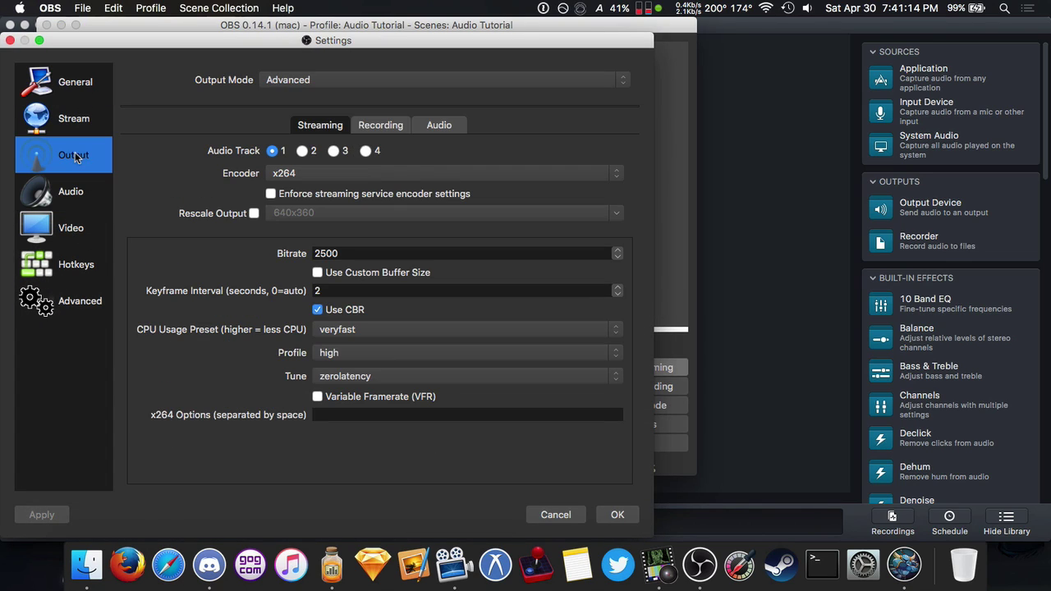
left_click(378, 127)
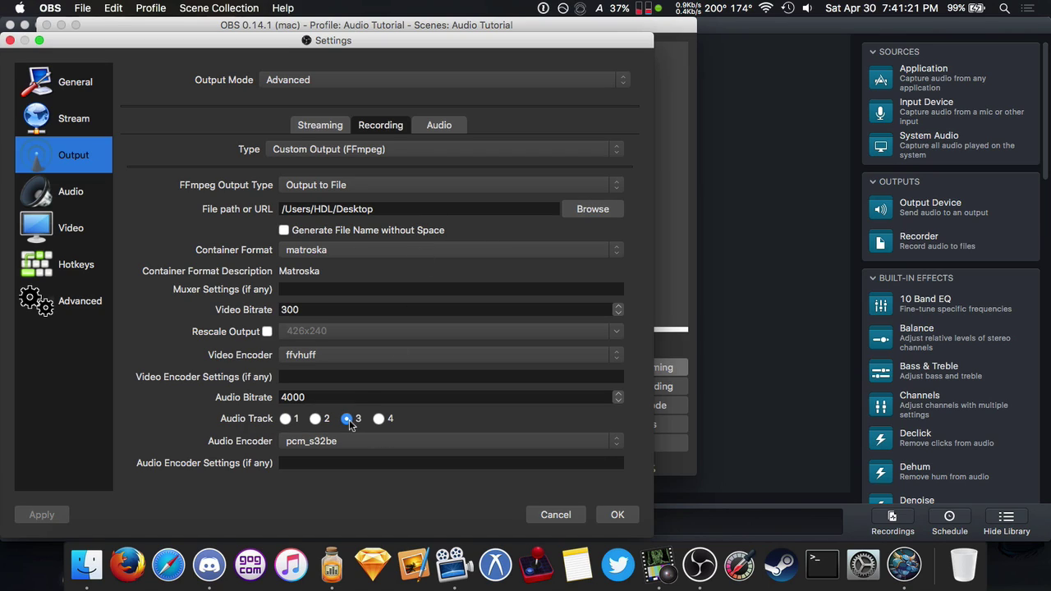
left_click(556, 513)
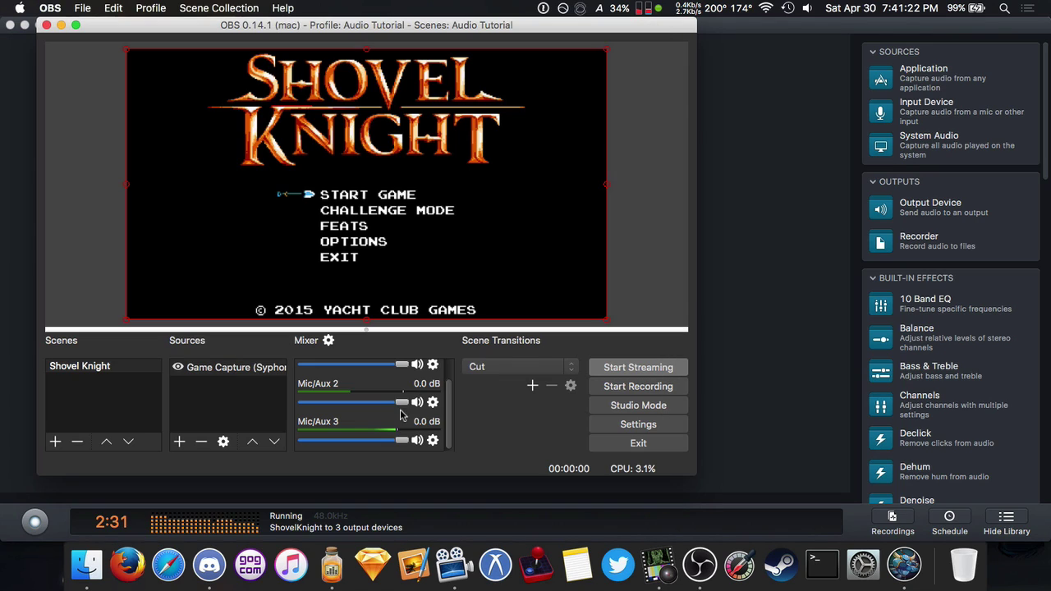
Check track routing in Advanced Audio Properties, then quit OBS
left_click(328, 341)
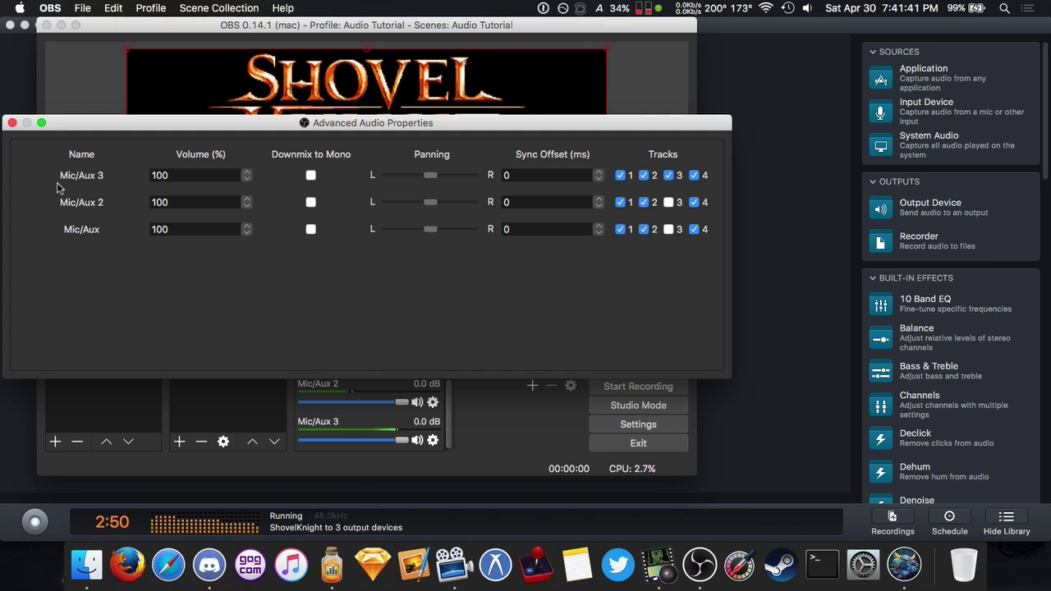
left_click(12, 123)
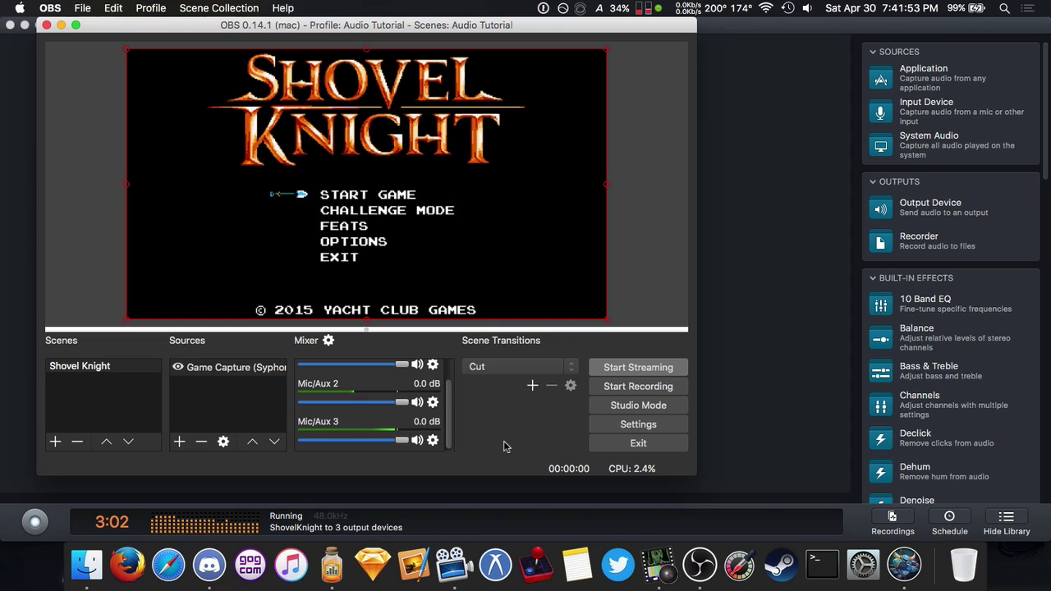
left_click(630, 449)
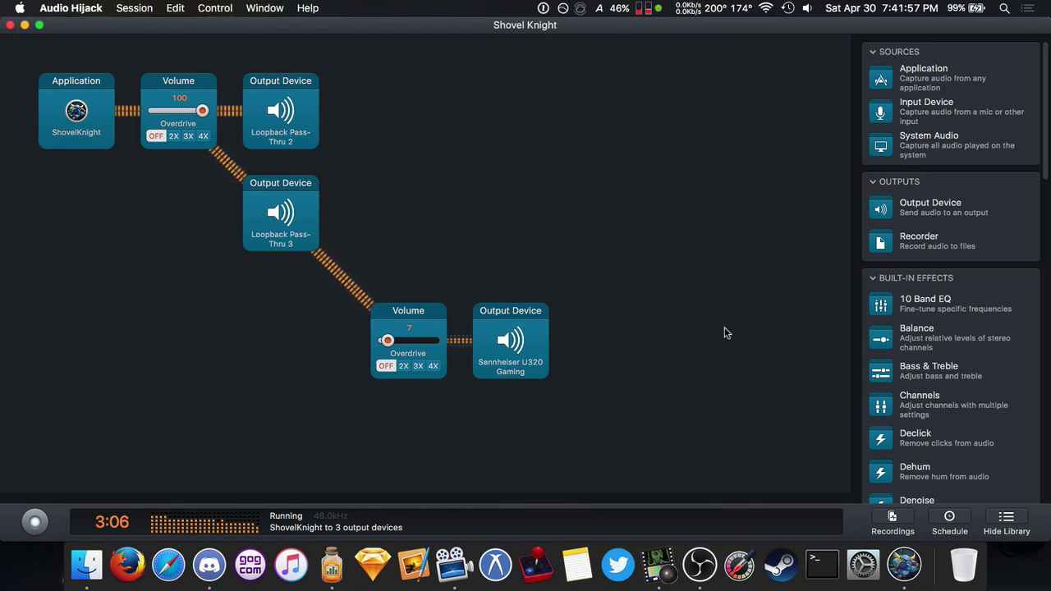
Open the Sennheiser U320 Headset session from the saved sessions list, then return to Shovel Knight
key("super+o")
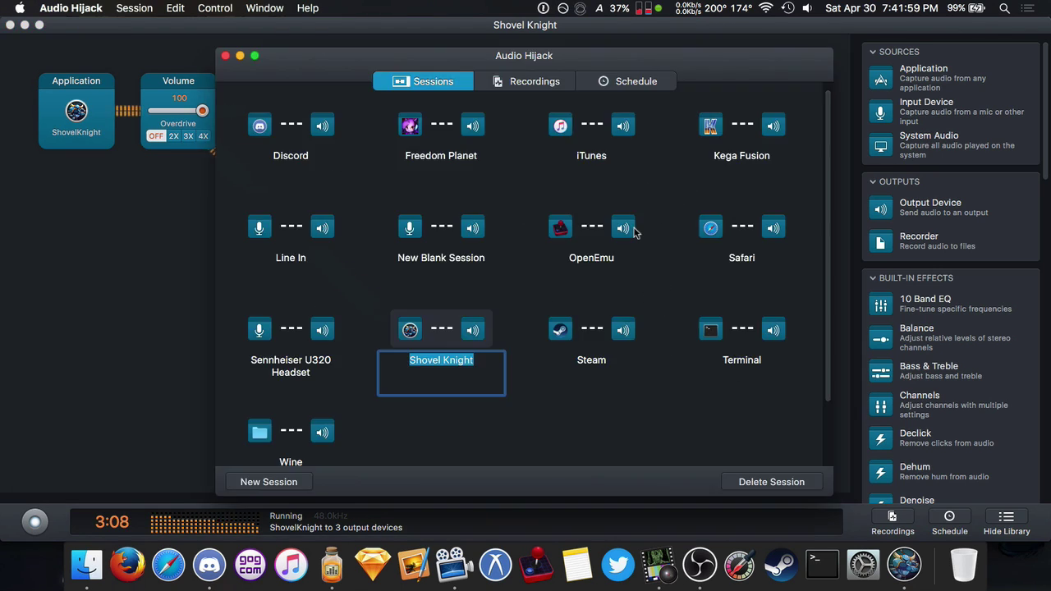
double_click(382, 196)
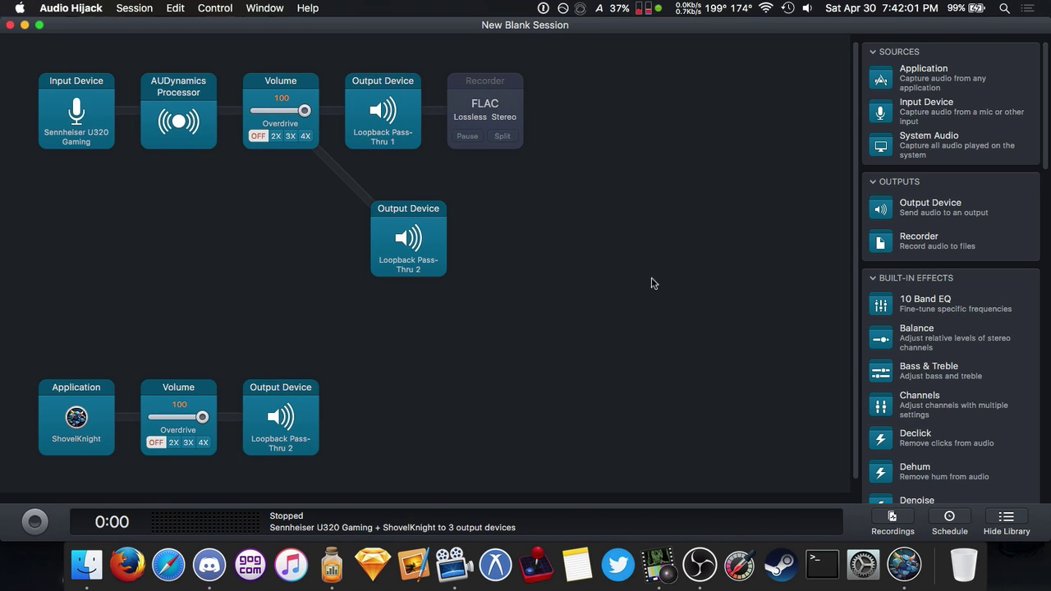
key("super+o")
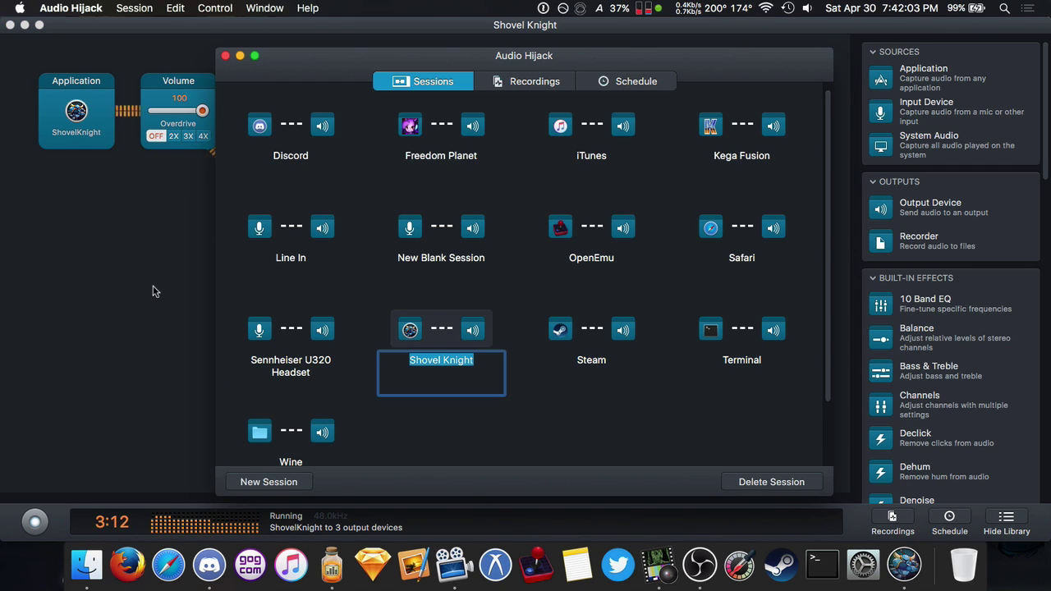
key("Left")
key("Return")
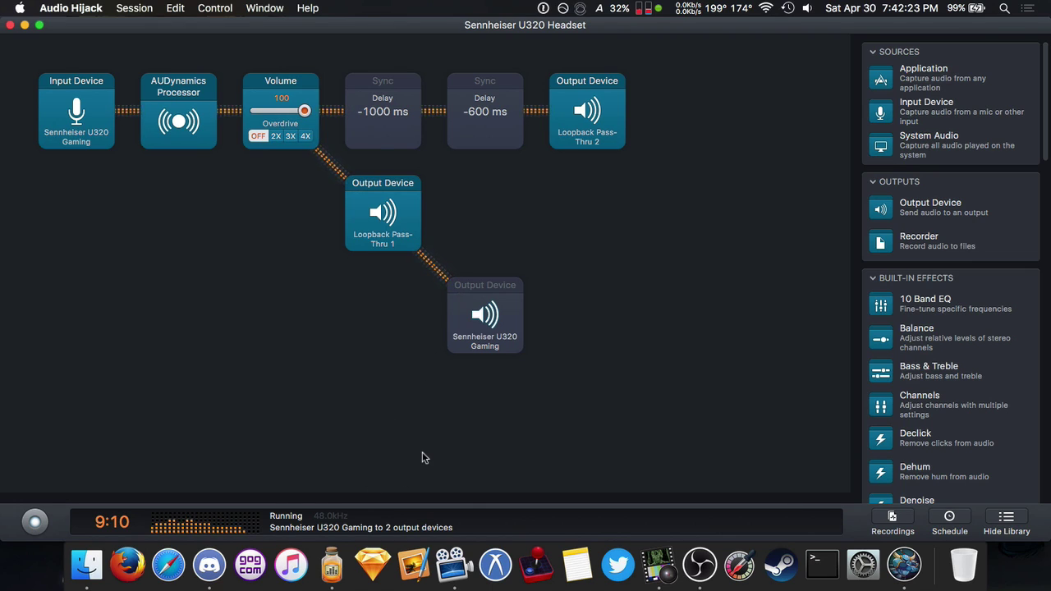
key("super+grave")
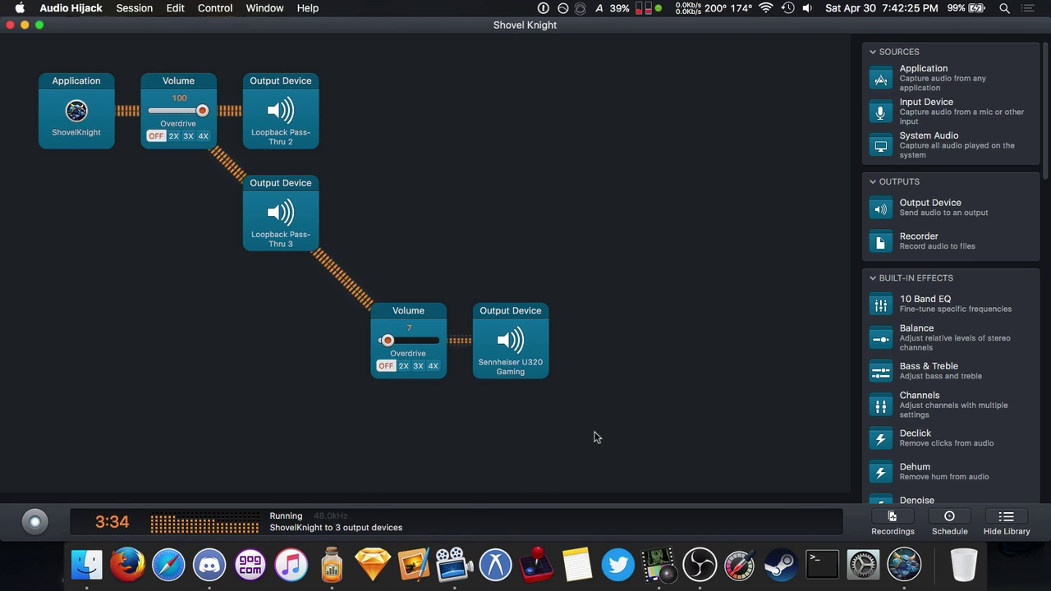